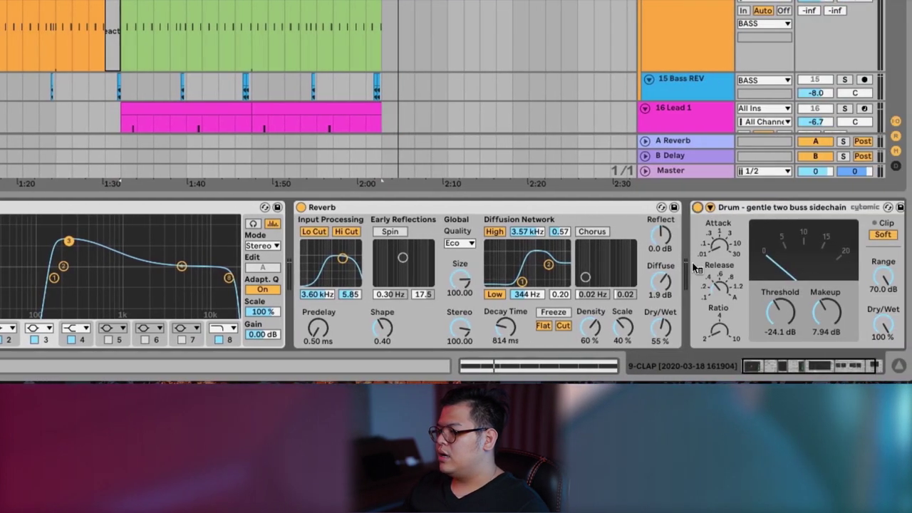
- Select the 12 Wood Driven track and switch off the devices in its chain
{"action": "scroll", "coordinate": [764, 274], "scroll_direction": "right", "scroll_amount": 3}
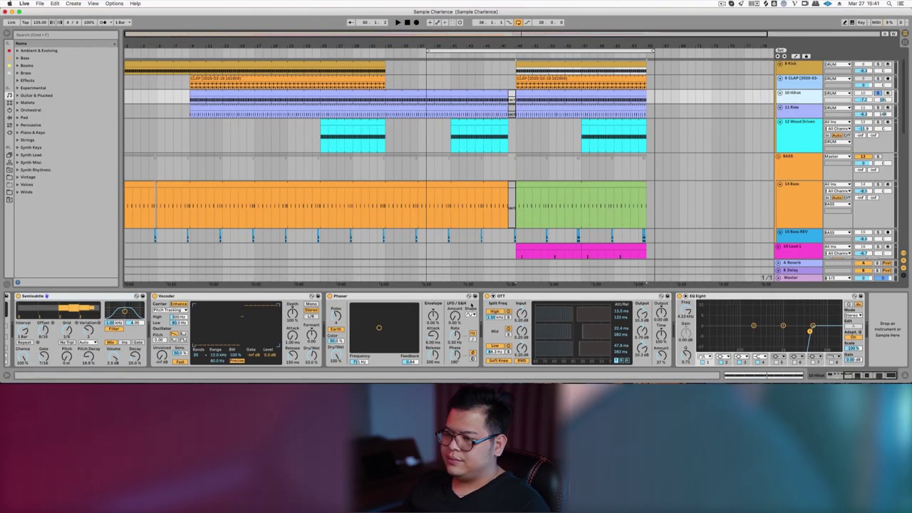
{"action": "key", "text": "Down"}
{"action": "key", "text": "Down"}
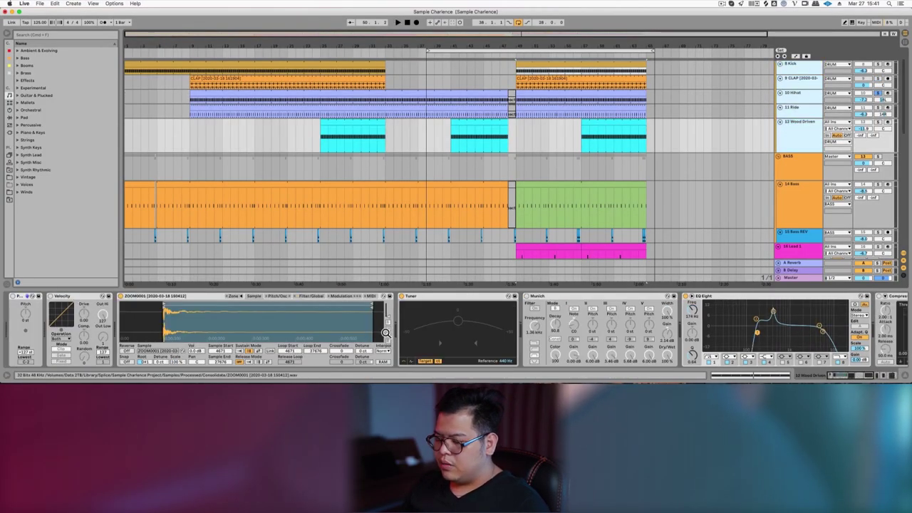
{"action": "left_click", "coordinate": [476, 298]}
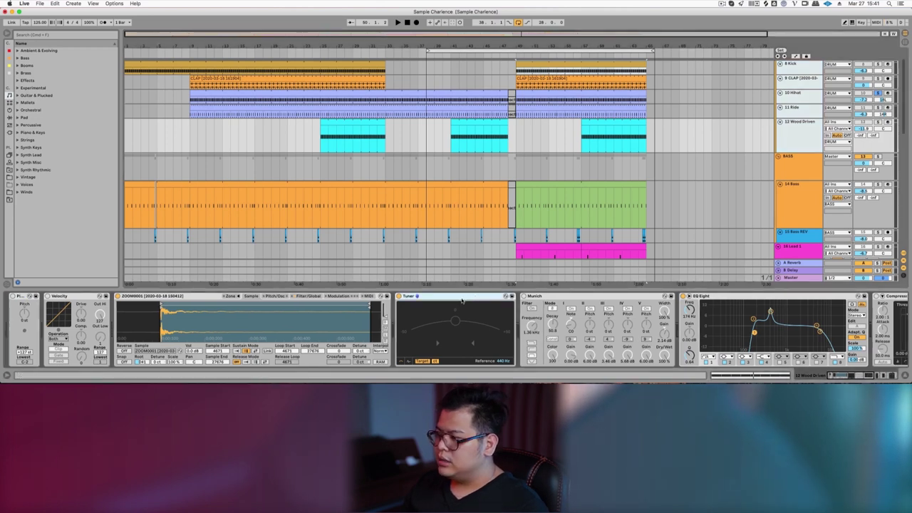
{"action": "left_click", "coordinate": [273, 311]}
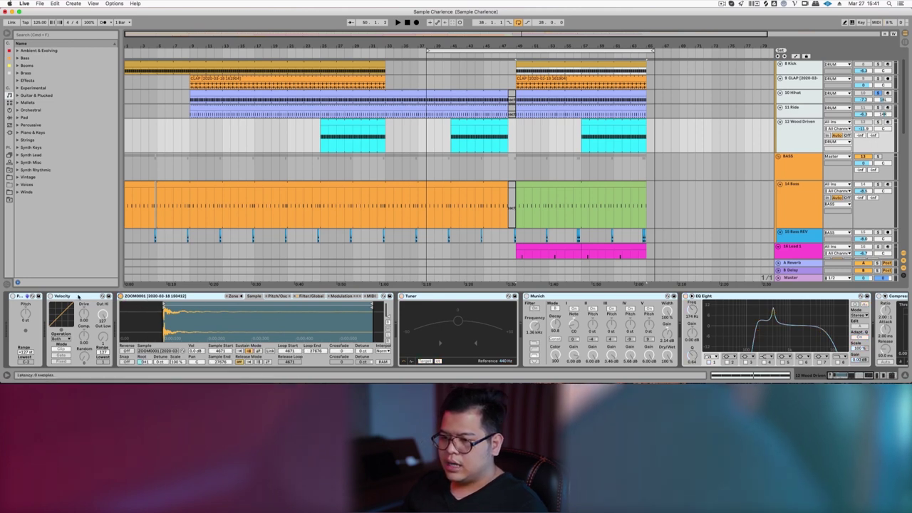
- Play the 10 Hihat track and bypass its effects from Semisubtle through EQ Eight
{"action": "left_click", "coordinate": [795, 96]}
{"action": "key", "text": "space"}
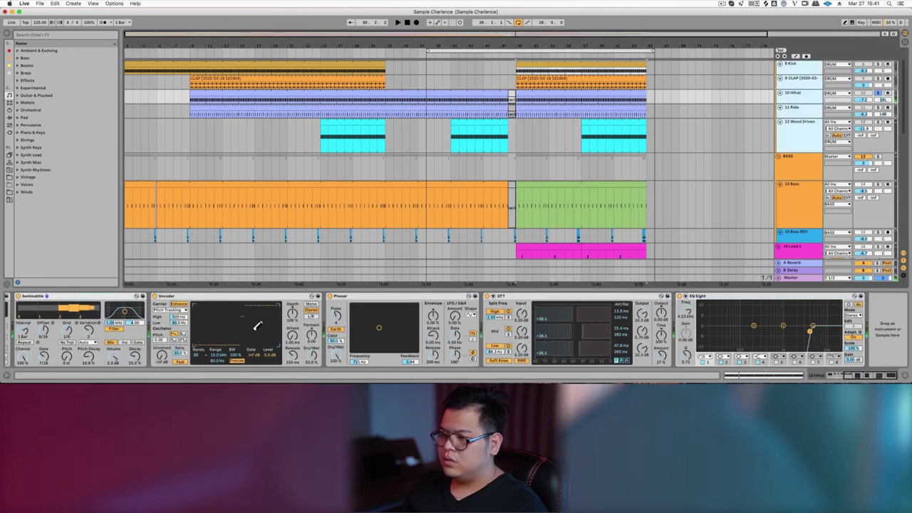
{"action": "scroll", "coordinate": [258, 325], "scroll_direction": "left", "scroll_amount": 3}
{"action": "scroll", "coordinate": [212, 298], "scroll_direction": "left", "scroll_amount": 3}
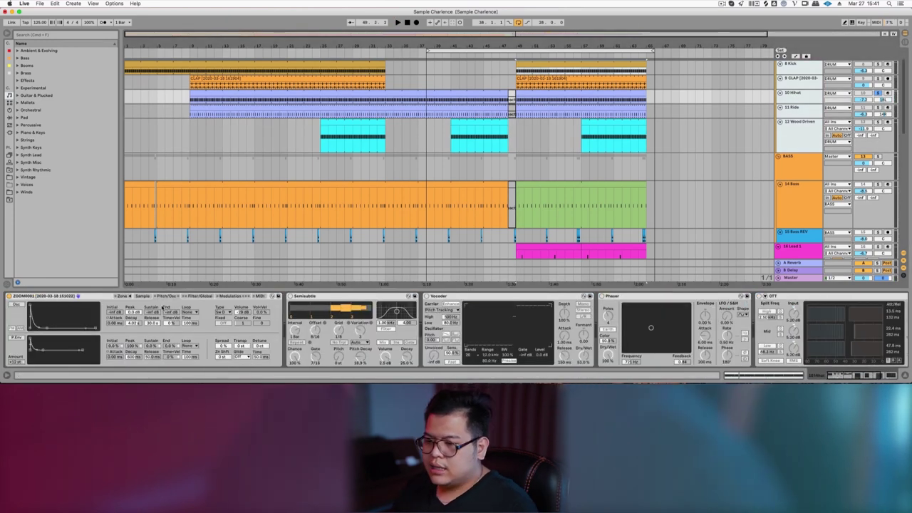
- View the source sample in the Hihat track's Sampler and switch on its oscillator and pitch envelope
{"action": "left_click", "coordinate": [143, 296]}
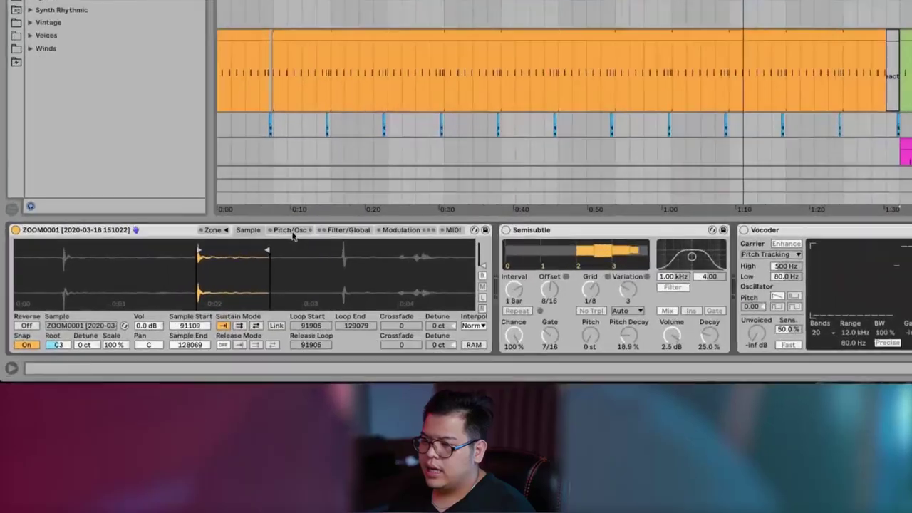
{"action": "left_click", "coordinate": [285, 230]}
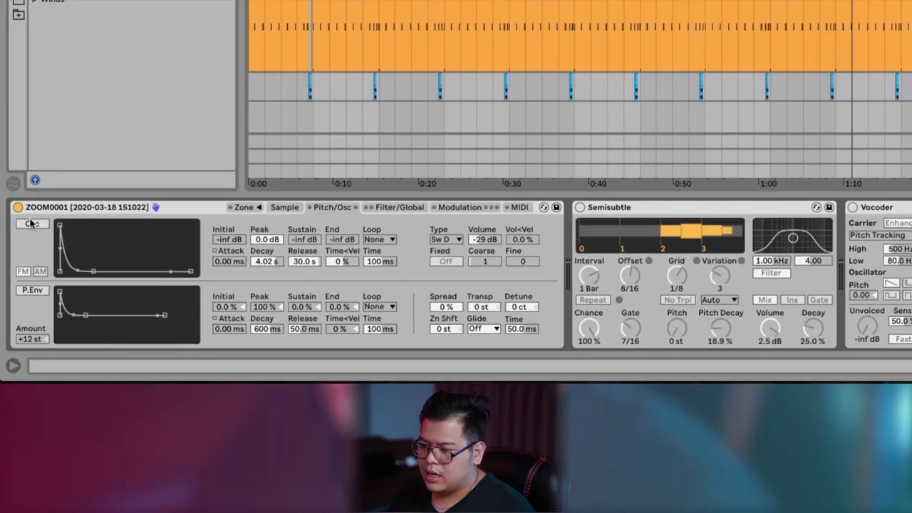
{"action": "left_click", "coordinate": [31, 223]}
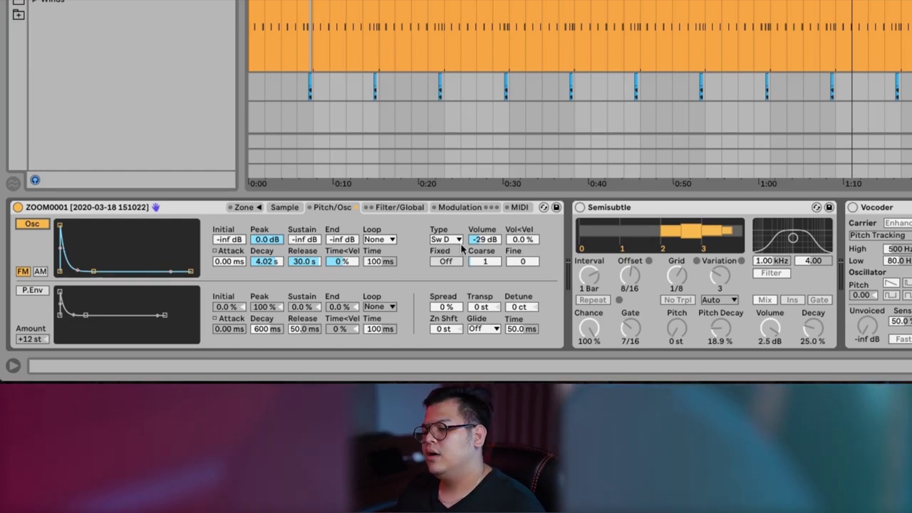
{"action": "left_click", "coordinate": [32, 289]}
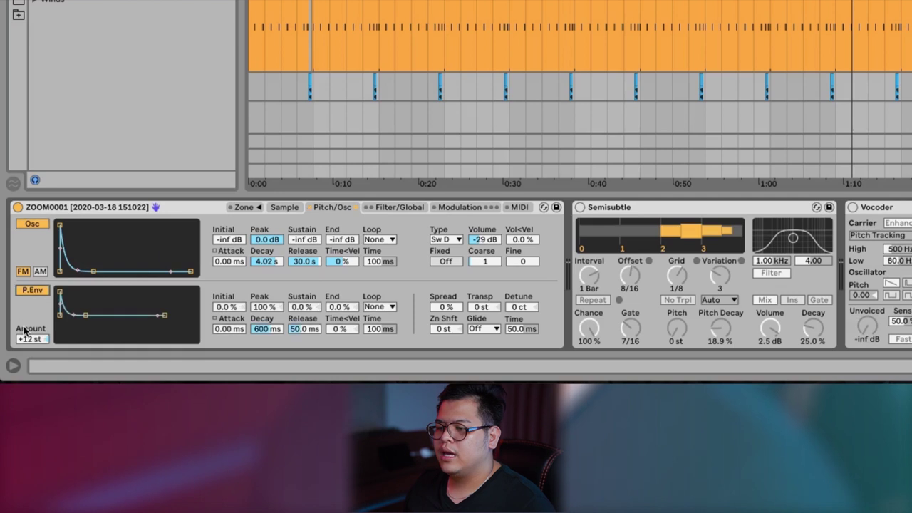
- Enable the filter and LFO 2 in the Hihat track's Sampler
{"action": "left_click", "coordinate": [400, 207]}
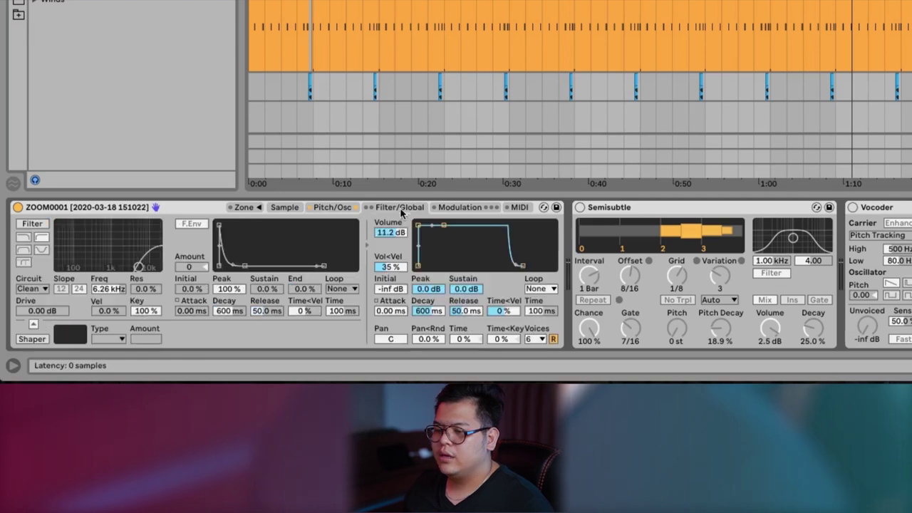
{"action": "left_click", "coordinate": [43, 227]}
{"action": "left_click", "coordinate": [462, 208]}
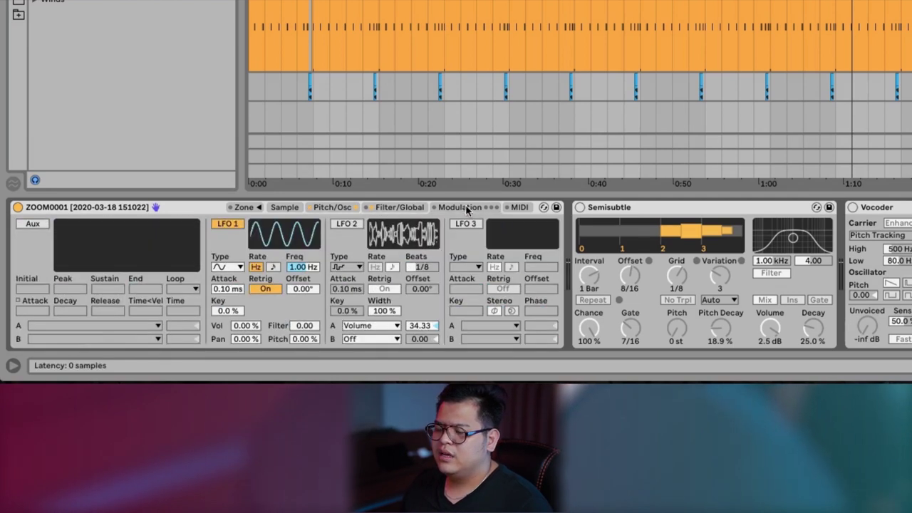
{"action": "left_click", "coordinate": [346, 225]}
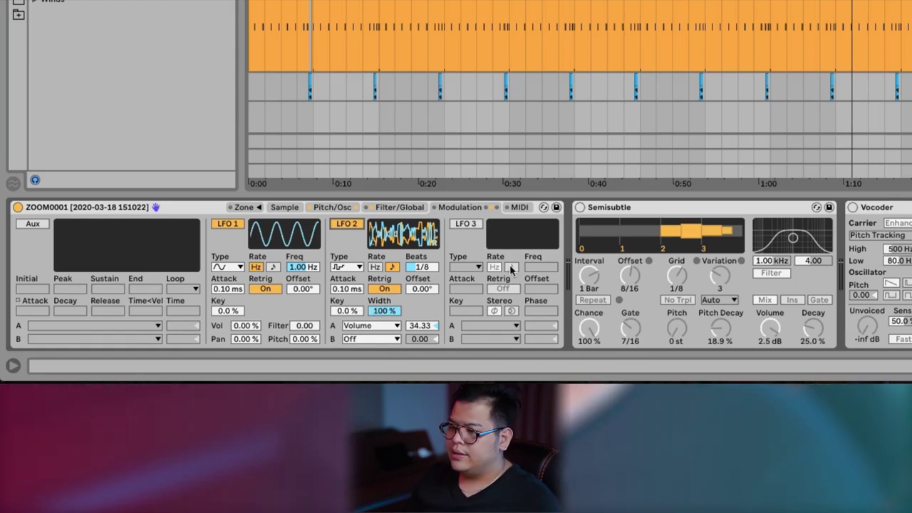
- Activate the Semisubtle device on the Hihat track and audition the result
{"action": "left_click", "coordinate": [609, 212]}
{"action": "key", "text": "0"}
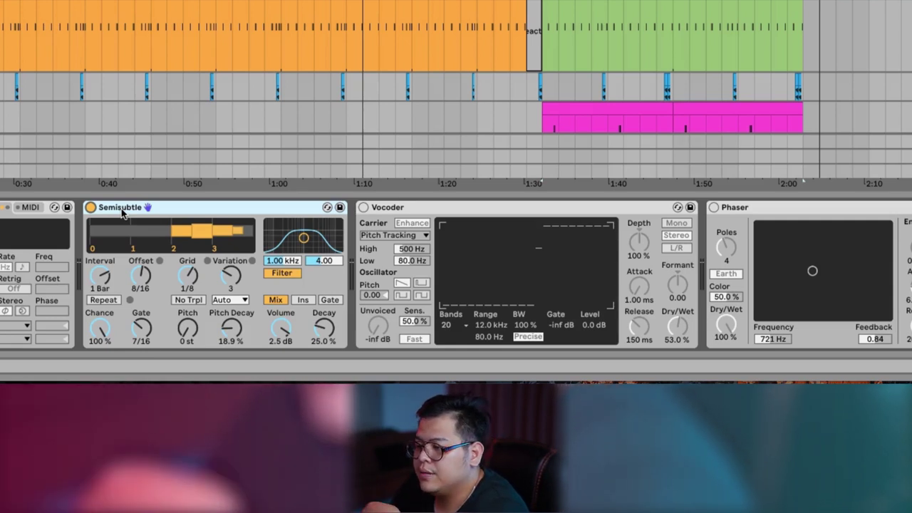
{"action": "key", "text": "space"}
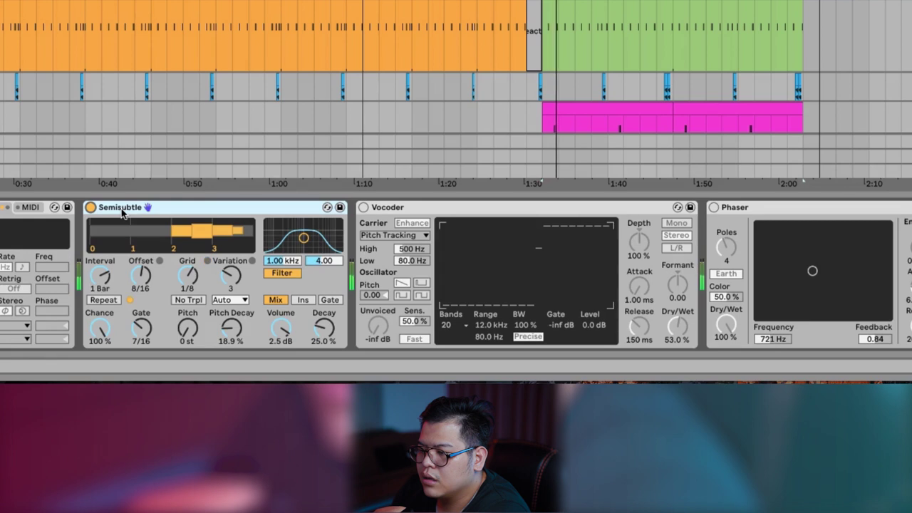
{"action": "key", "text": "space"}
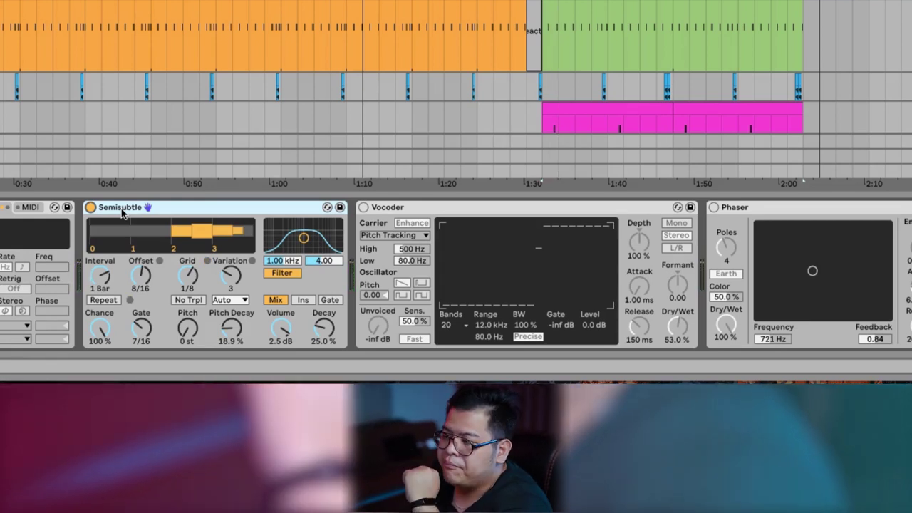
- Turn on the Vocoder in the Hihat chain and play the loop to hear it
{"action": "left_click", "coordinate": [364, 208]}
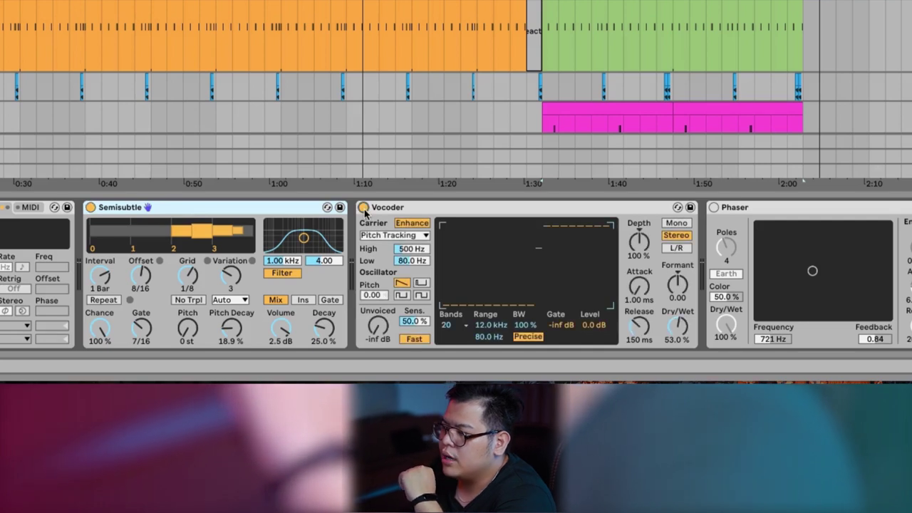
{"action": "key", "text": "space"}
{"action": "key", "text": "space"}
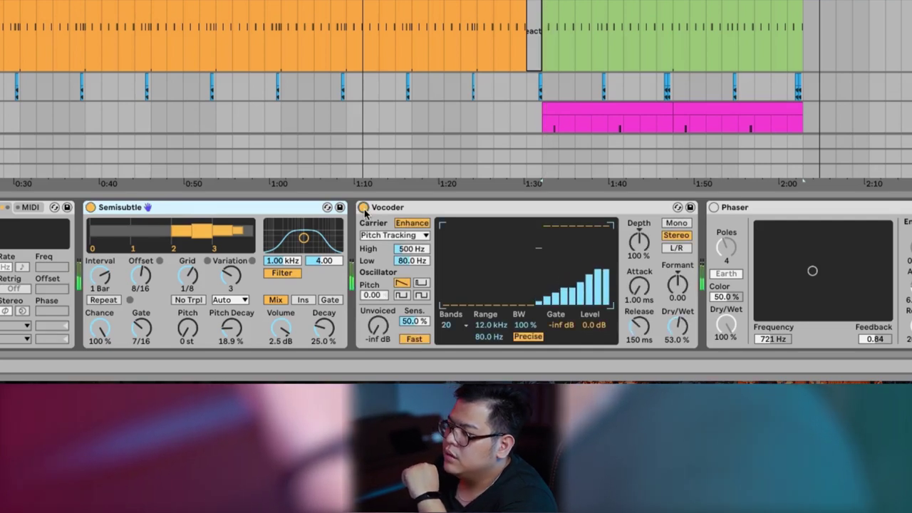
- Turn on the Phaser in the Hihat chain and listen to the loop with it
{"action": "scroll", "coordinate": [410, 249], "scroll_direction": "right", "scroll_amount": 1}
{"action": "scroll", "coordinate": [427, 239], "scroll_direction": "right", "scroll_amount": 5}
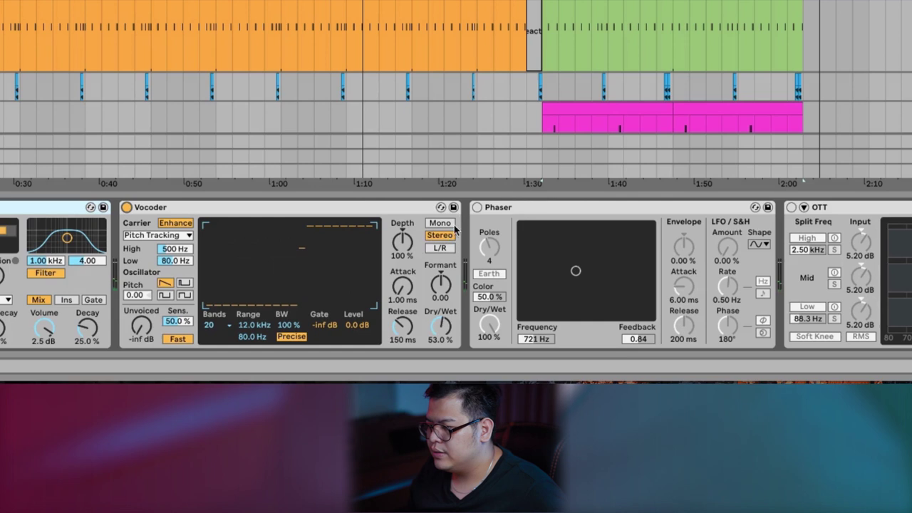
{"action": "left_click", "coordinate": [477, 207]}
{"action": "key", "text": "space"}
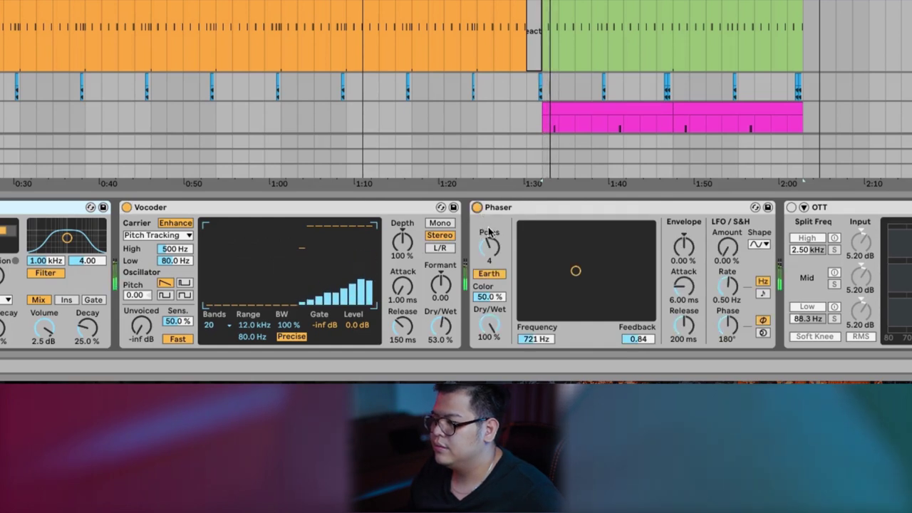
{"action": "key", "text": "space"}
- Enable the OTT compressor on the Hihat track and audition the compressed sound
{"action": "scroll", "coordinate": [621, 235], "scroll_direction": "right", "scroll_amount": 4}
{"action": "left_click", "coordinate": [621, 207]}
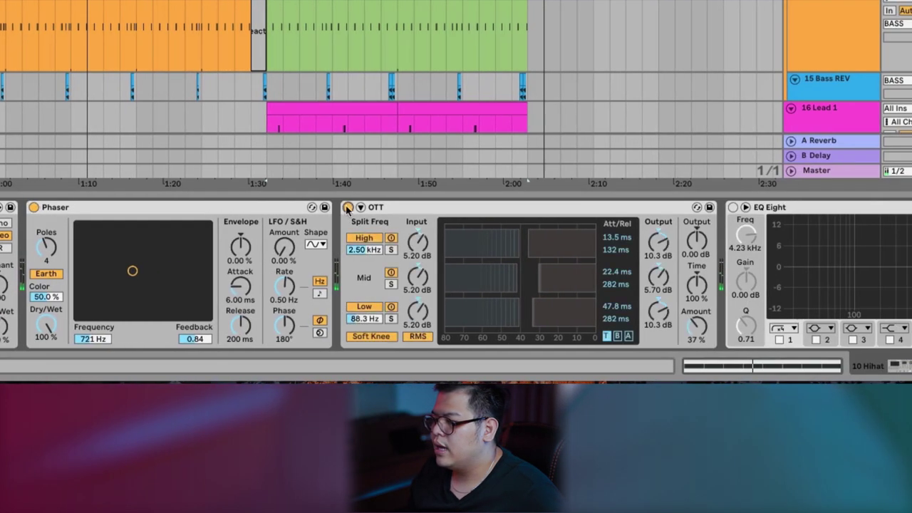
{"action": "scroll", "coordinate": [692, 241], "scroll_direction": "right", "scroll_amount": 3}
{"action": "key", "text": "space"}
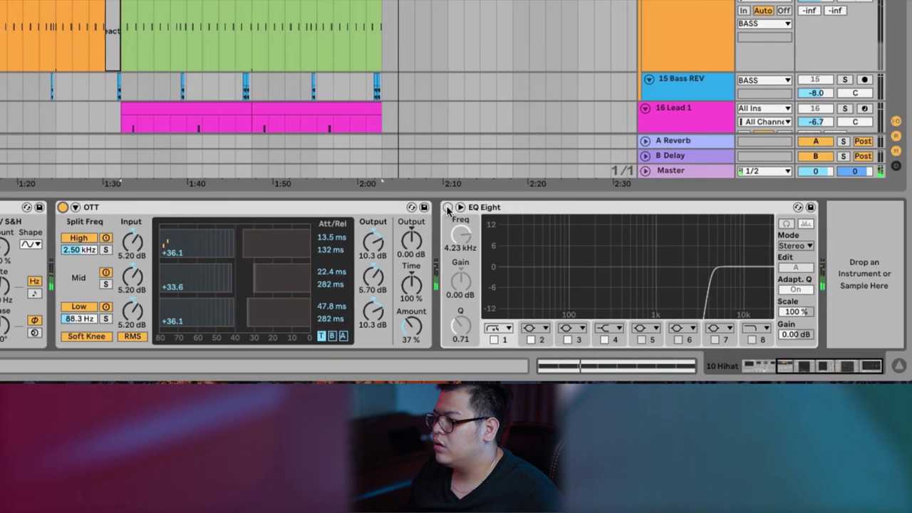
{"action": "key", "text": "space"}
- Enable the EQ Eight at the end of the Hihat chain and audition the complete sound
{"action": "left_click", "coordinate": [594, 207]}
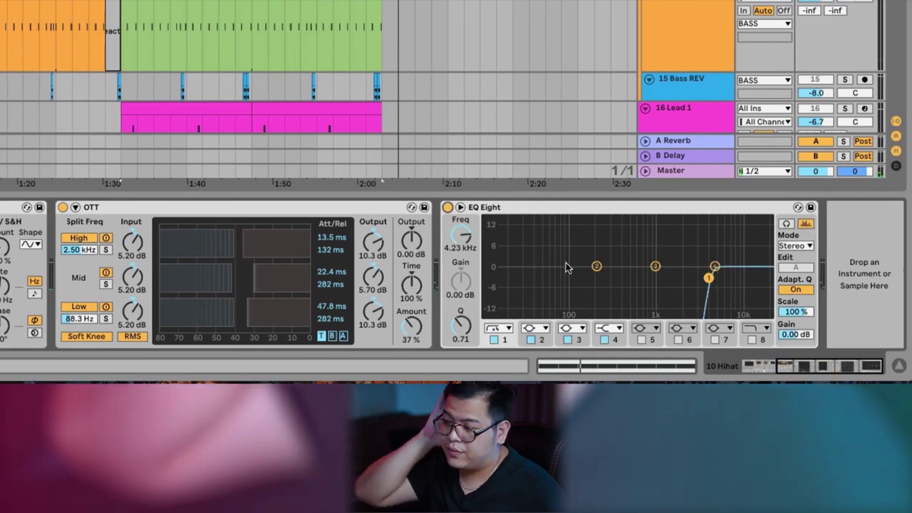
{"action": "key", "text": "space"}
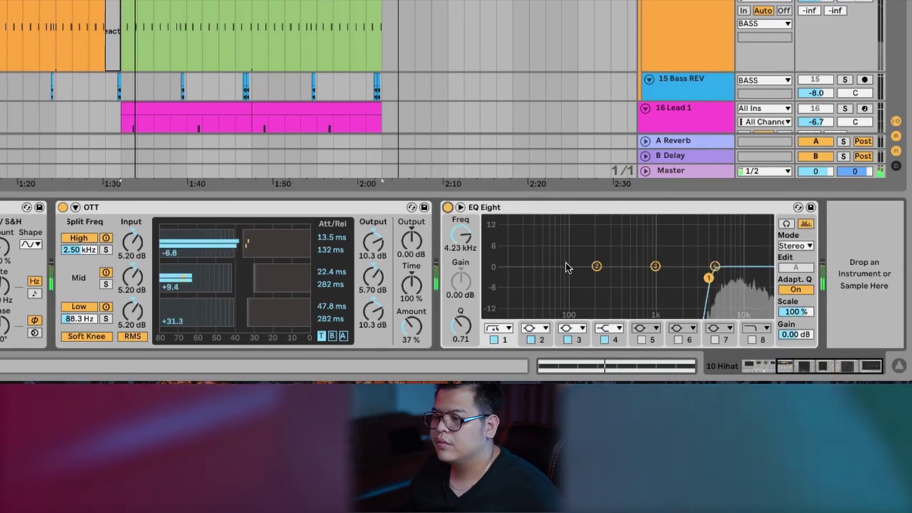
{"action": "key", "text": "space"}
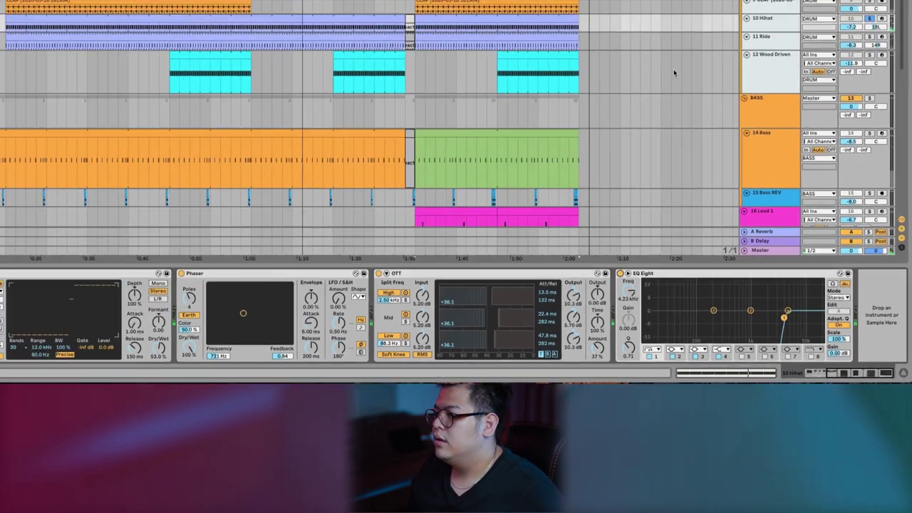
- Solo the 11 Ride track and switch off the oscillator, pitch envelope and filter in its Sampler
{"action": "left_click", "coordinate": [806, 114]}
{"action": "left_click", "coordinate": [878, 108]}
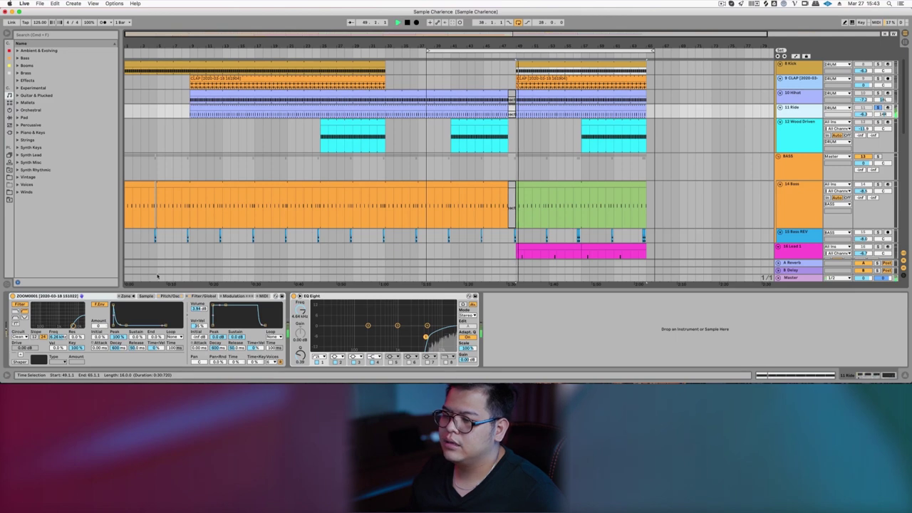
{"action": "left_click", "coordinate": [169, 296]}
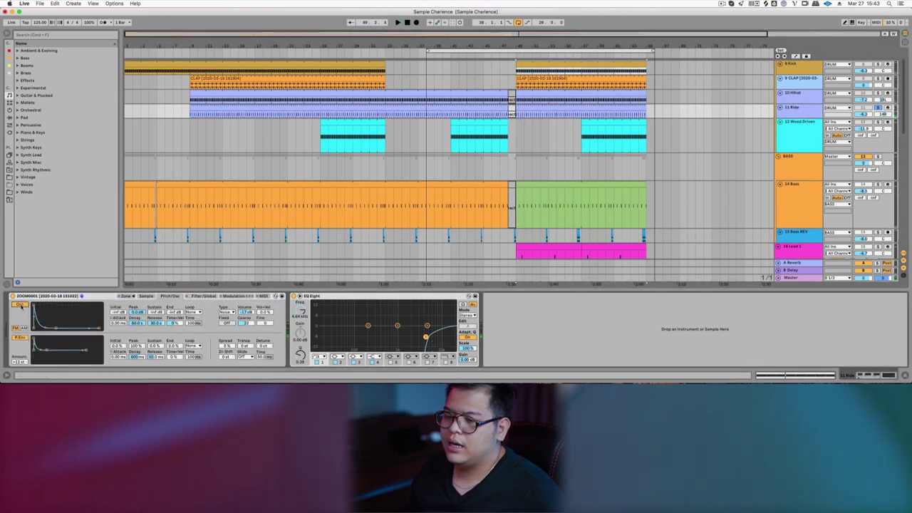
{"action": "left_click", "coordinate": [202, 295]}
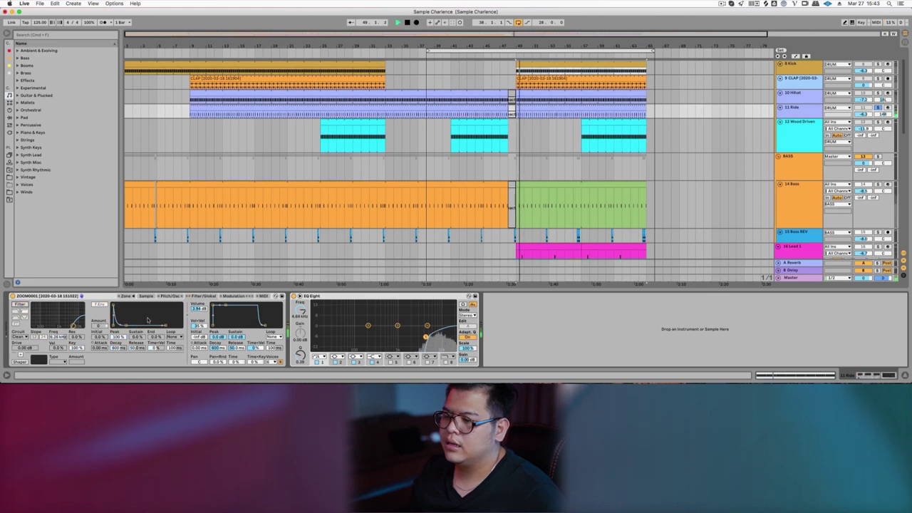
{"action": "left_click", "coordinate": [169, 295]}
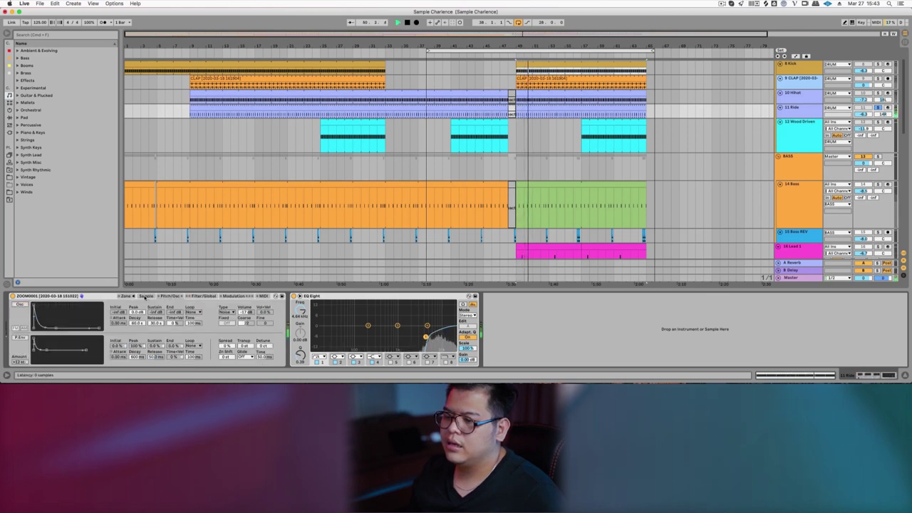
- Show the Ride Sampler's source sample and switch its oscillator and pitch envelope back on
{"action": "left_click", "coordinate": [145, 295]}
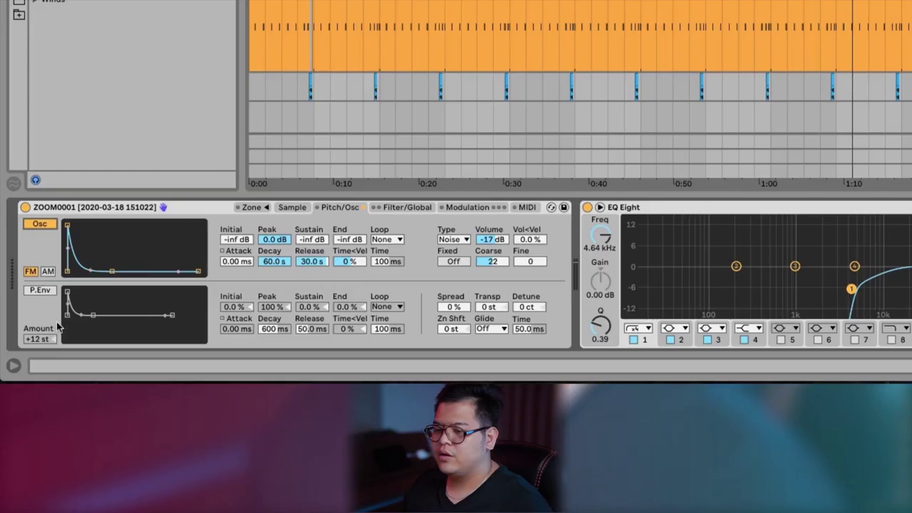
{"action": "left_click", "coordinate": [39, 290]}
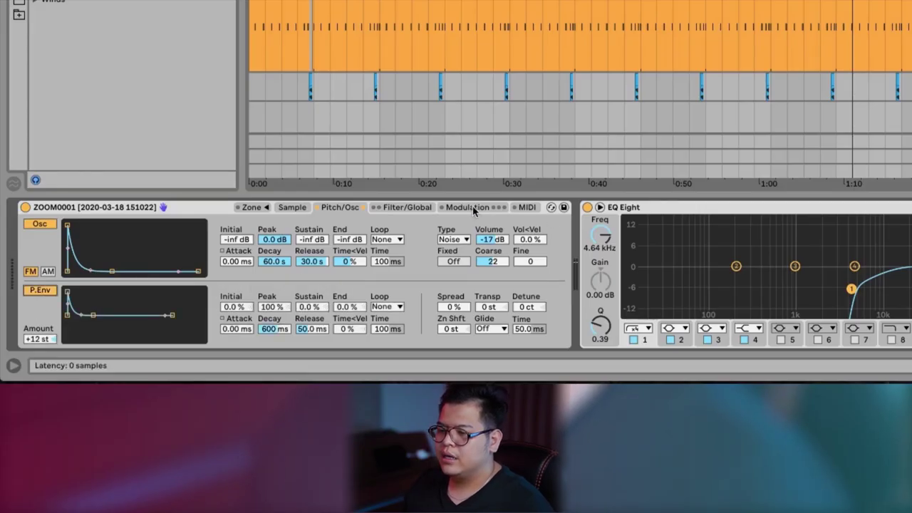
- Enable the filter, filter envelope and LFO 2 in the Ride track's Sampler
{"action": "left_click", "coordinate": [404, 208]}
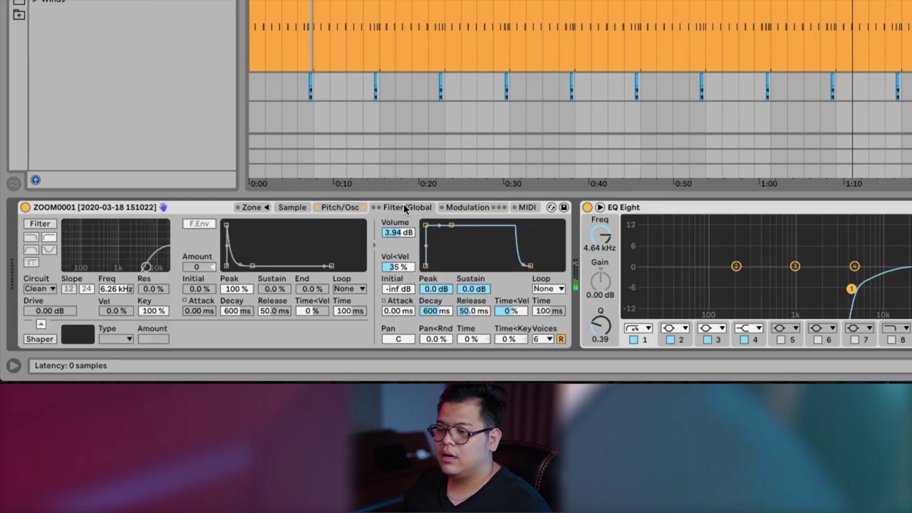
{"action": "left_click", "coordinate": [48, 225]}
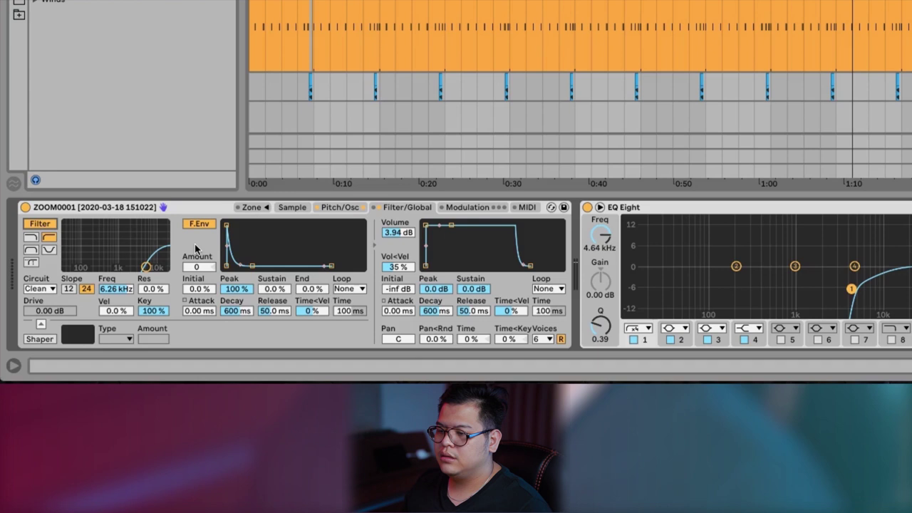
{"action": "left_click", "coordinate": [477, 208]}
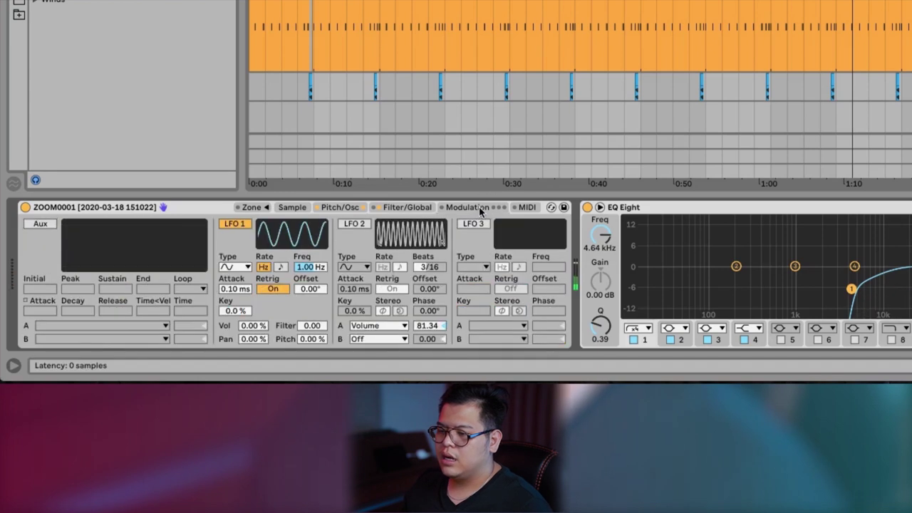
{"action": "left_click", "coordinate": [355, 225]}
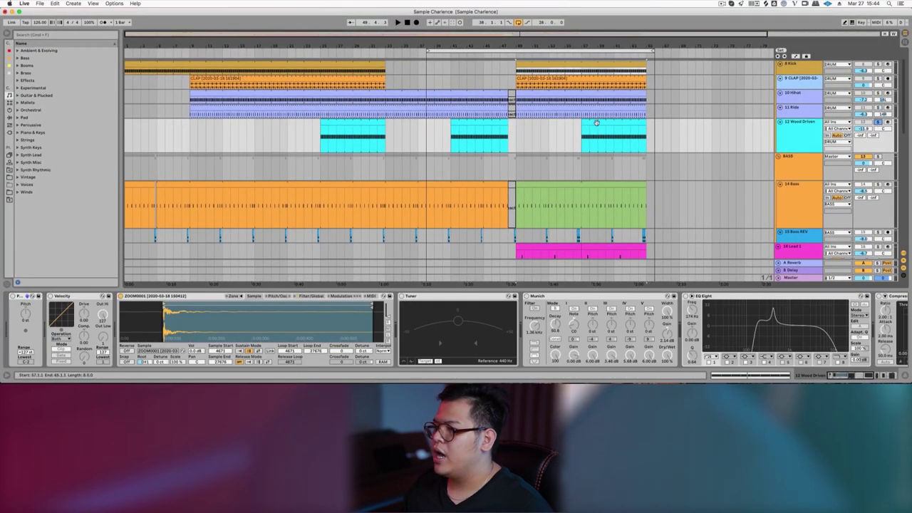
- Go from the Wood Driven track to the 14 Bass track's device chain and switch off its effects through the Reverb
{"action": "left_click", "coordinate": [597, 123]}
{"action": "scroll", "coordinate": [513, 332], "scroll_direction": "right", "scroll_amount": 5}
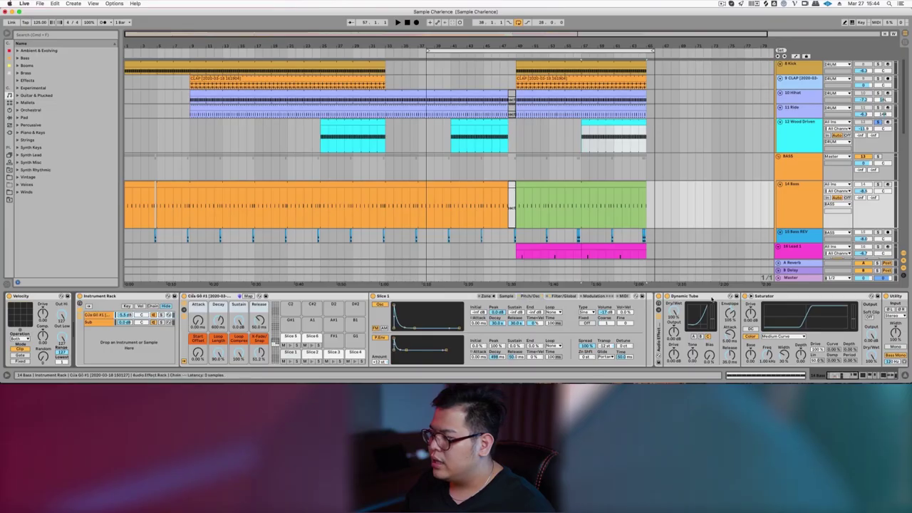
{"action": "scroll", "coordinate": [702, 297], "scroll_direction": "right", "scroll_amount": 15}
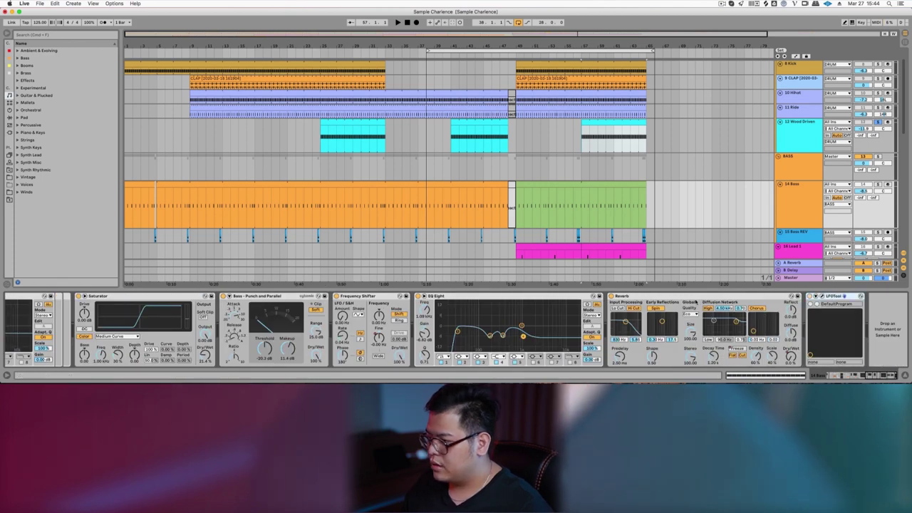
{"action": "left_click", "coordinate": [611, 296]}
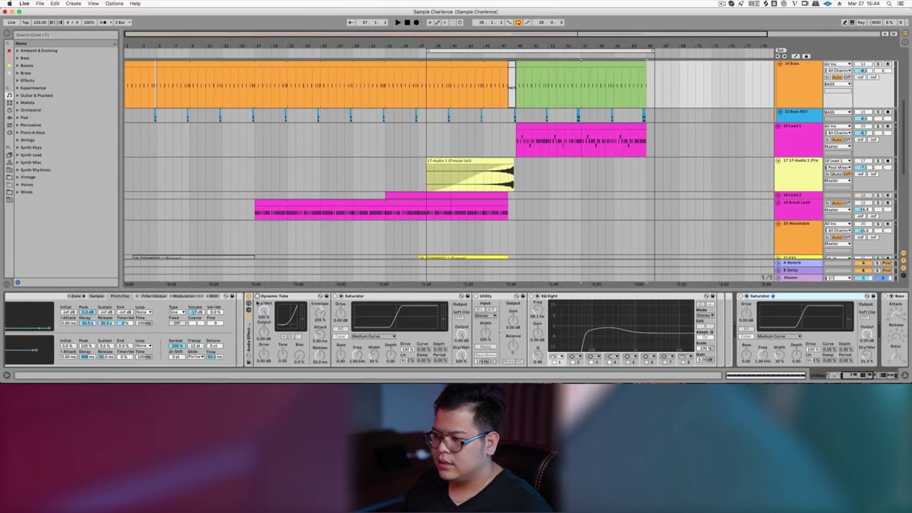
- Enable the pitch envelope and filter in the Bass track's Slice 1 Sampler and show the Instrument Rack's Sub chain
{"action": "scroll", "coordinate": [258, 303], "scroll_direction": "left", "scroll_amount": 8}
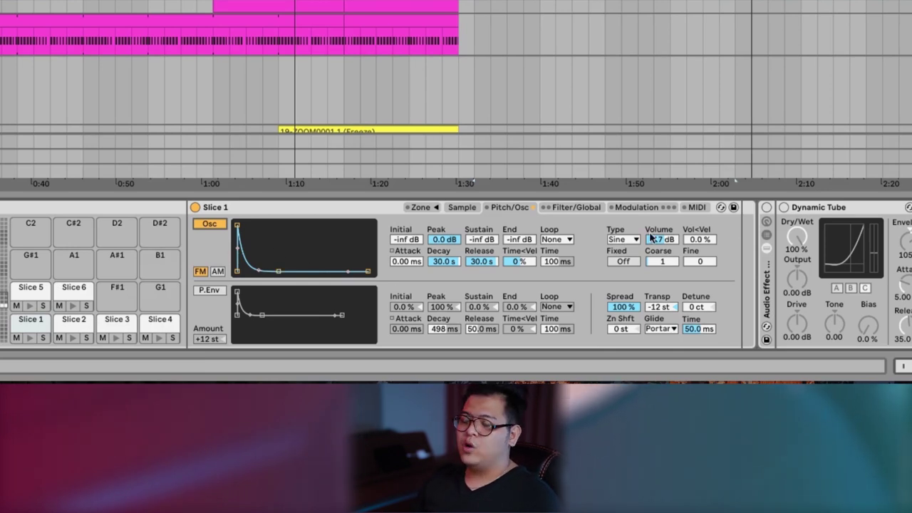
{"action": "left_click", "coordinate": [217, 292]}
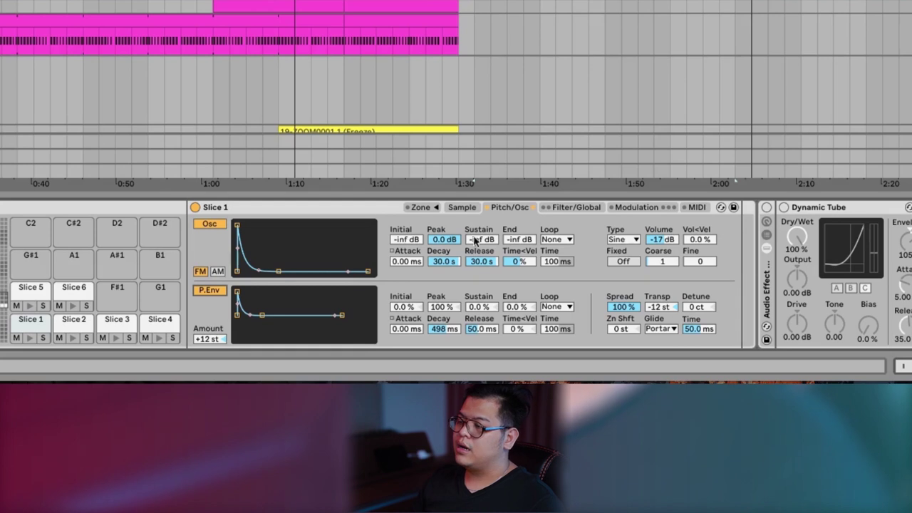
{"action": "left_click", "coordinate": [570, 207]}
{"action": "left_click", "coordinate": [217, 224]}
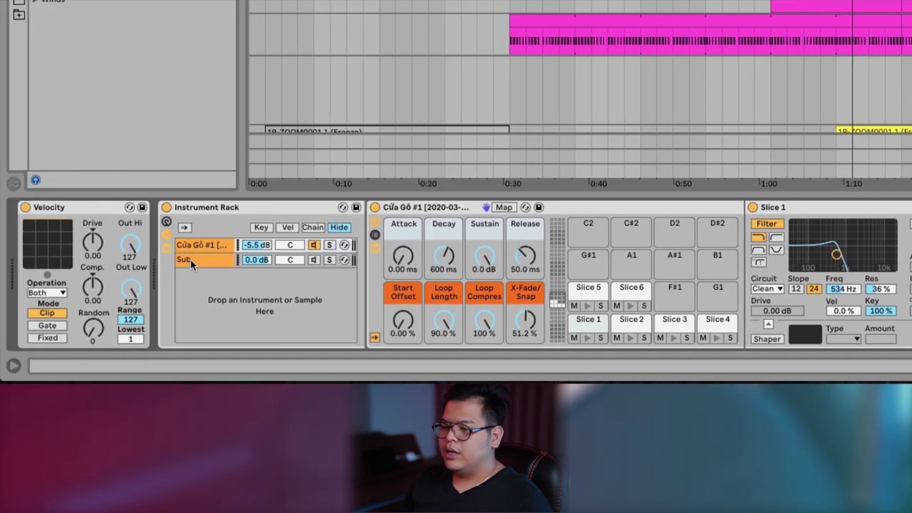
{"action": "left_click", "coordinate": [190, 259]}
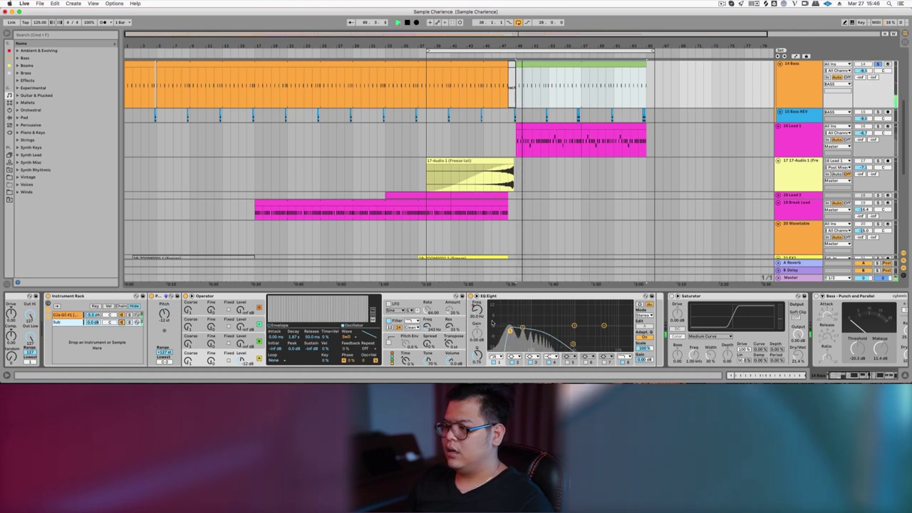
- Enable the Saturator, the Bass - Punch and Parallel compressor and the Frequency Shifter on the Bass track
{"action": "scroll", "coordinate": [492, 322], "scroll_direction": "right", "scroll_amount": 5}
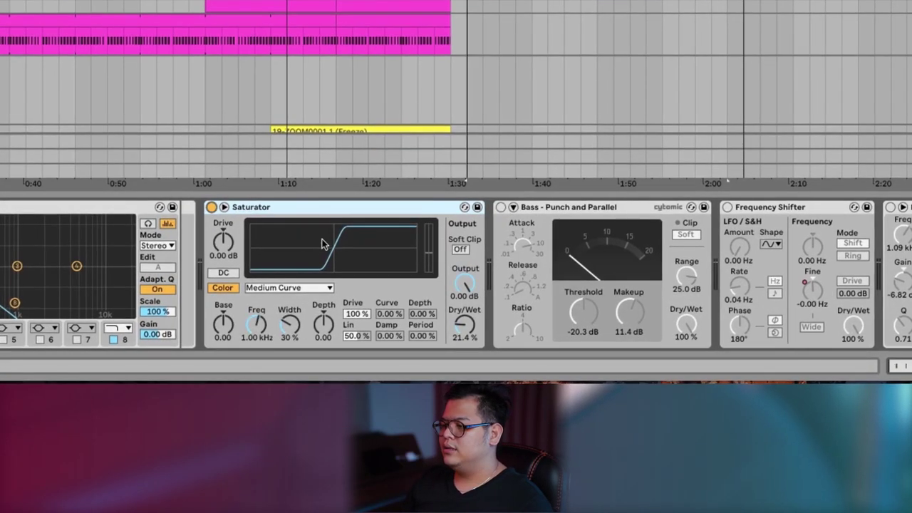
{"action": "scroll", "coordinate": [323, 244], "scroll_direction": "right", "scroll_amount": 5}
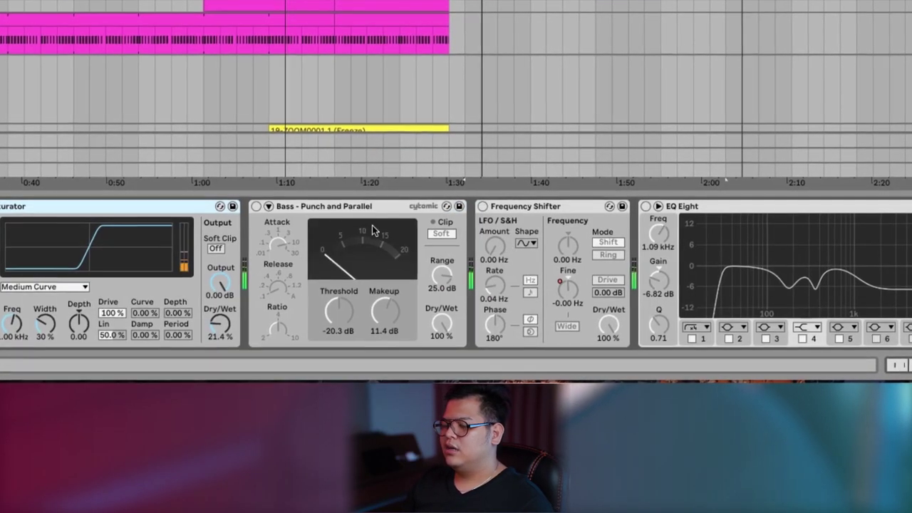
{"action": "left_click", "coordinate": [253, 205]}
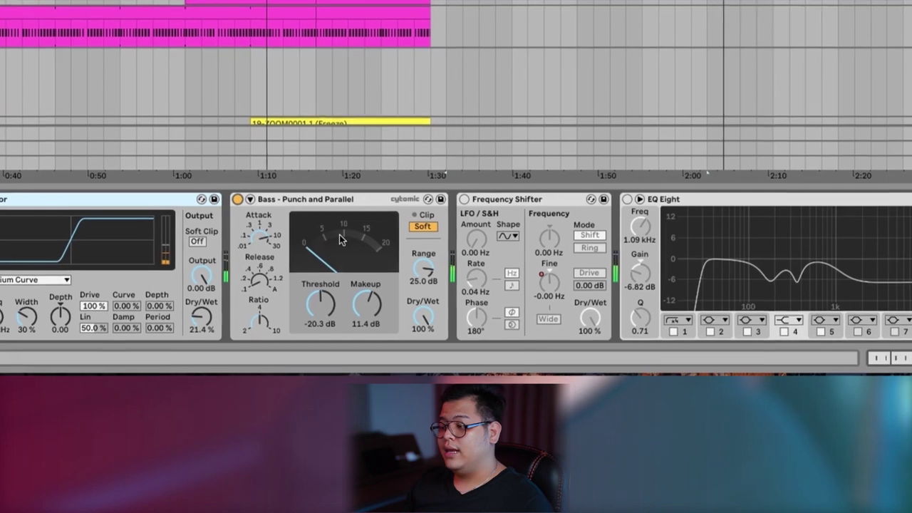
{"action": "left_click", "coordinate": [502, 200]}
{"action": "left_click", "coordinate": [444, 196]}
- Enable the EQ Eight following the Frequency Shifter and the Reverb at the end of the Bass chain
{"action": "scroll", "coordinate": [456, 213], "scroll_direction": "right", "scroll_amount": 5}
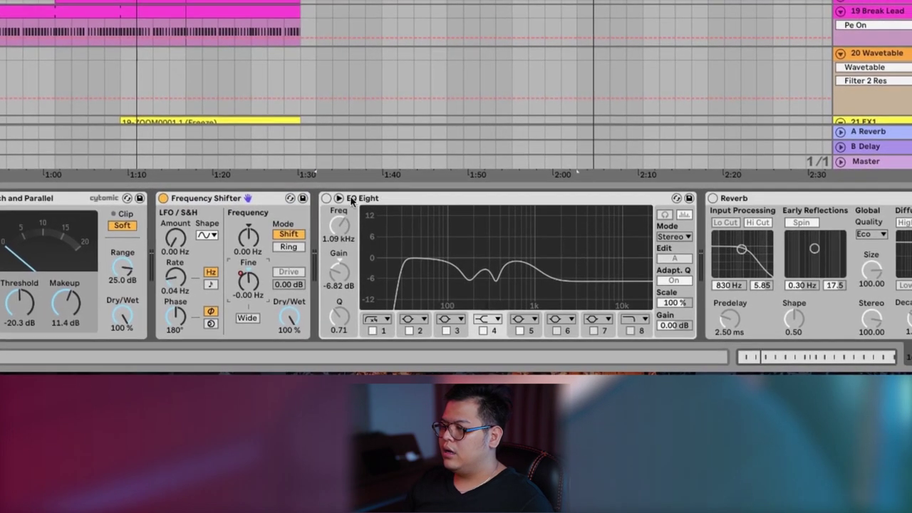
{"action": "left_click", "coordinate": [371, 196]}
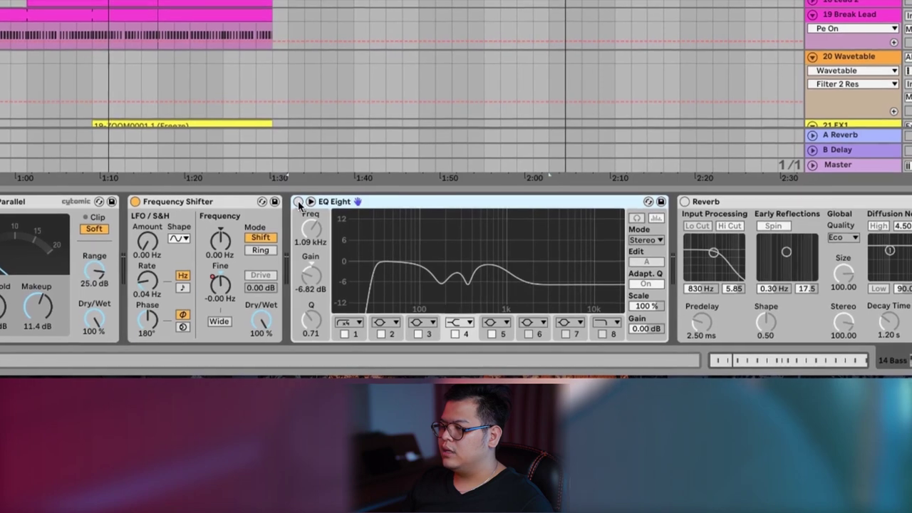
{"action": "left_click", "coordinate": [297, 202]}
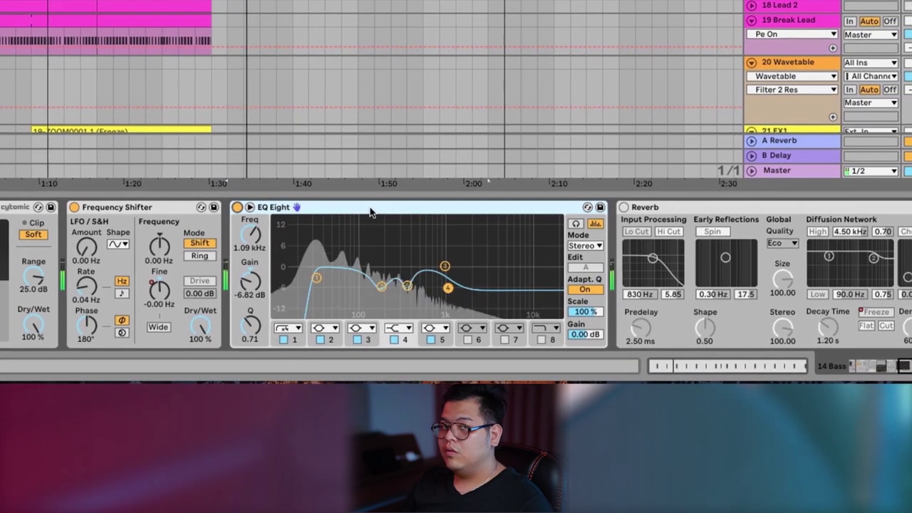
{"action": "scroll", "coordinate": [368, 209], "scroll_direction": "right", "scroll_amount": 10}
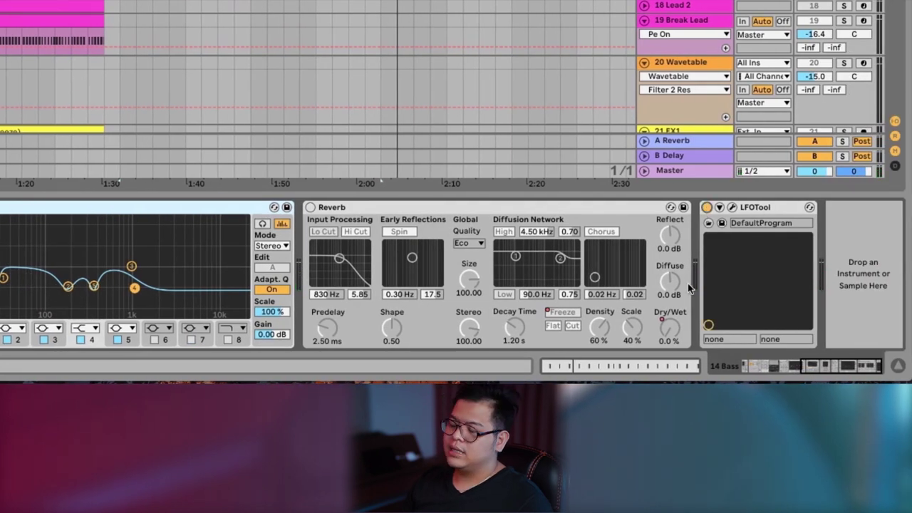
{"action": "left_click", "coordinate": [310, 208]}
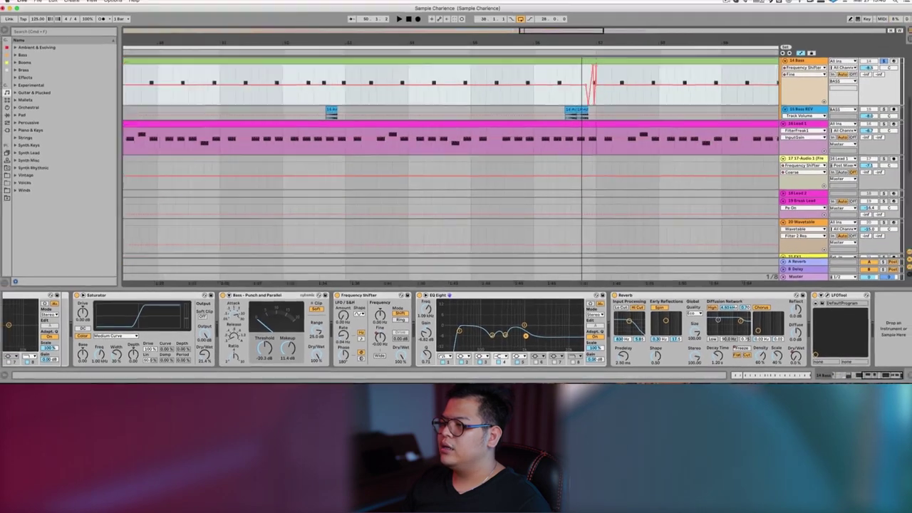
- Examine the Bass track's Frequency Shifter Fine automation just before bar 57 and audition that passage
{"action": "left_click_drag", "start_coordinate": [587, 45], "coordinate": [367, 61]}
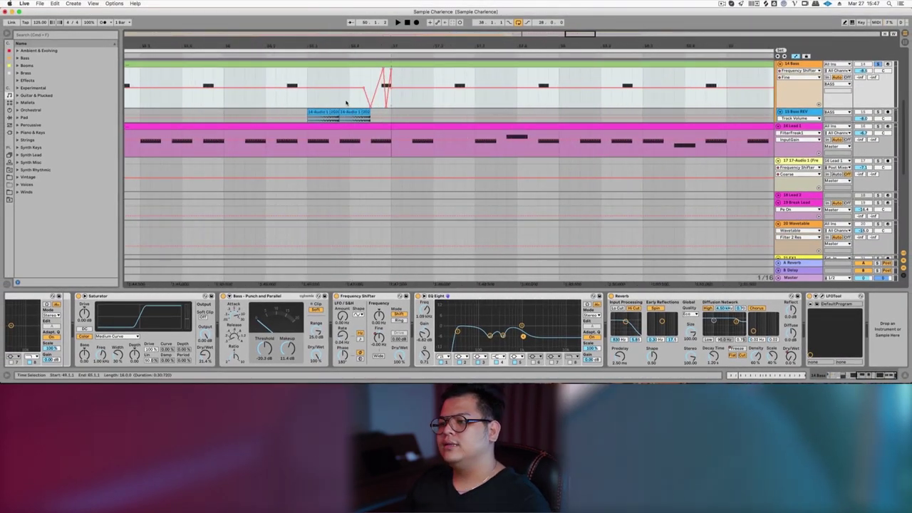
{"action": "left_click", "coordinate": [286, 102]}
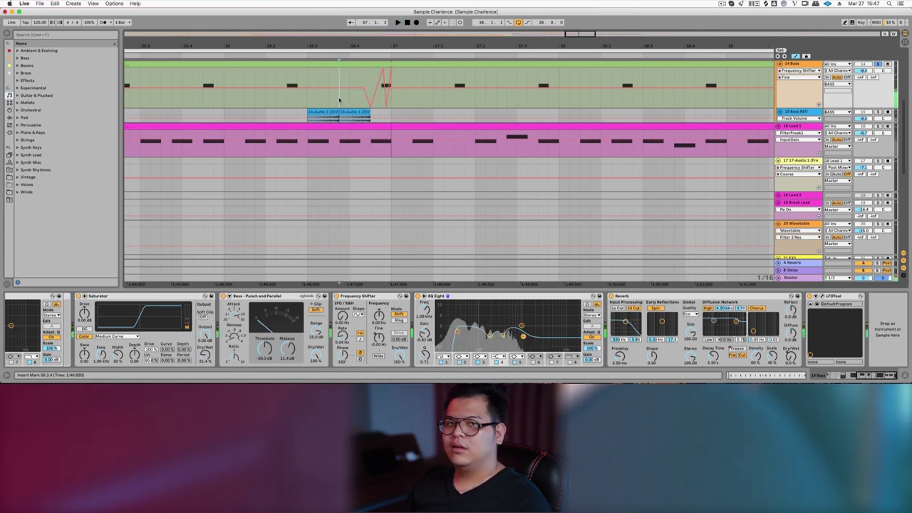
{"action": "key", "text": "space"}
{"action": "key", "text": "space"}
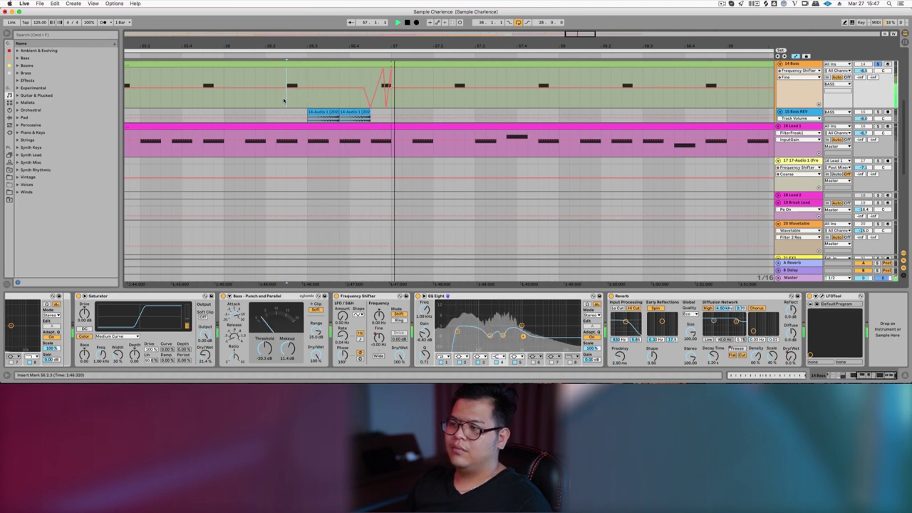
{"action": "key", "text": "space"}
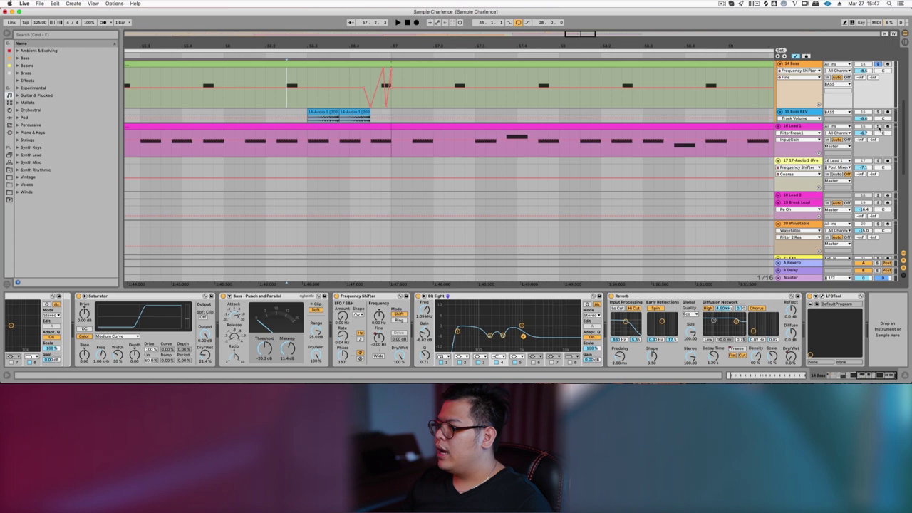
- Solo the 16 Lead 1 track and deactivate all its effects after the Tuner, through the Utility
{"action": "left_click", "coordinate": [810, 126]}
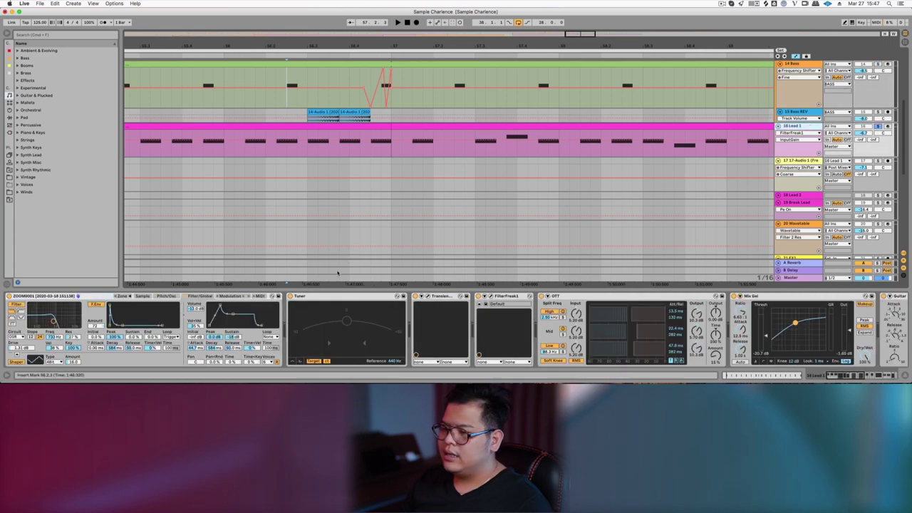
{"action": "left_click", "coordinate": [427, 298]}
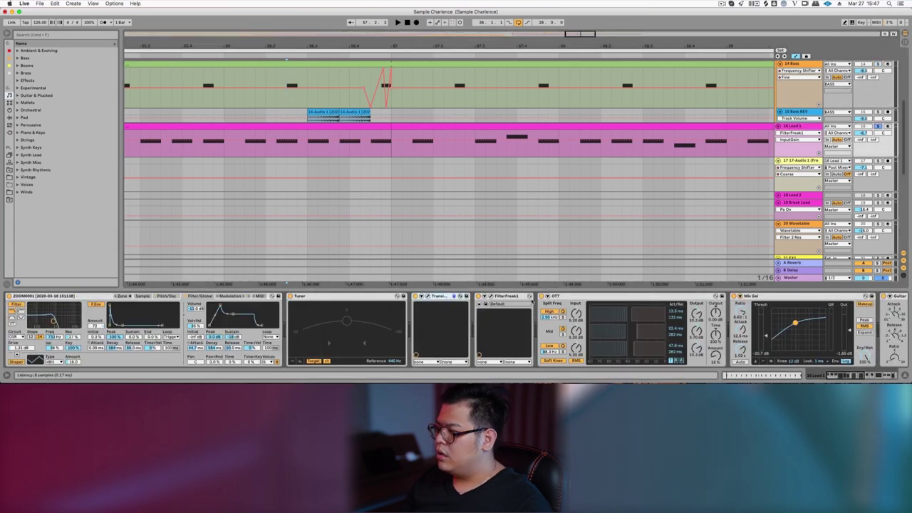
{"action": "scroll", "coordinate": [817, 322], "scroll_direction": "right", "scroll_amount": 15}
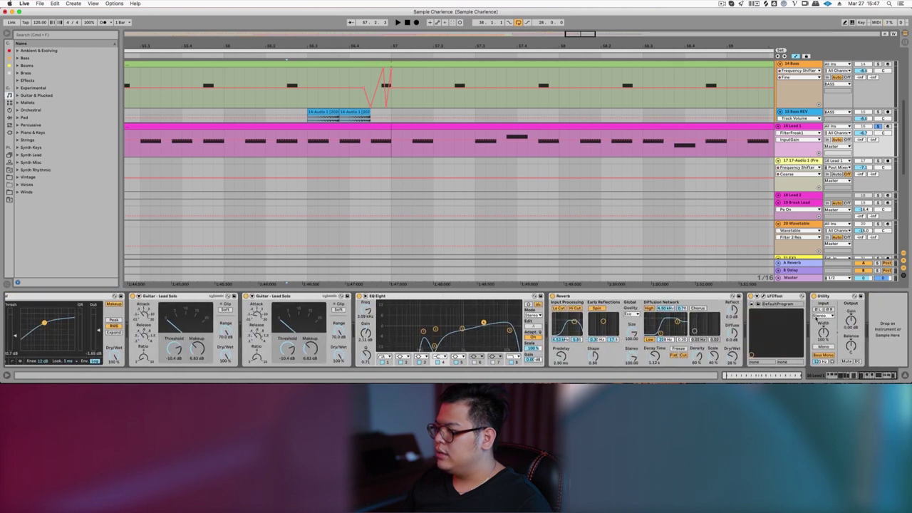
{"action": "left_click", "coordinate": [827, 297], "text": "shift"}
{"action": "key", "text": "0"}
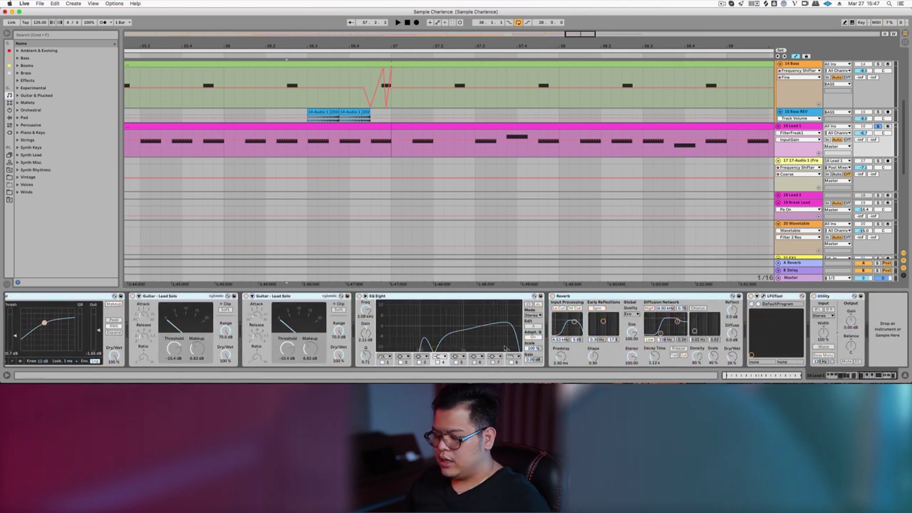
- Switch off the filter, oscillator, pitch envelope and LFOs in the Lead 1 track's Sampler
{"action": "scroll", "coordinate": [481, 352], "scroll_direction": "left", "scroll_amount": 15}
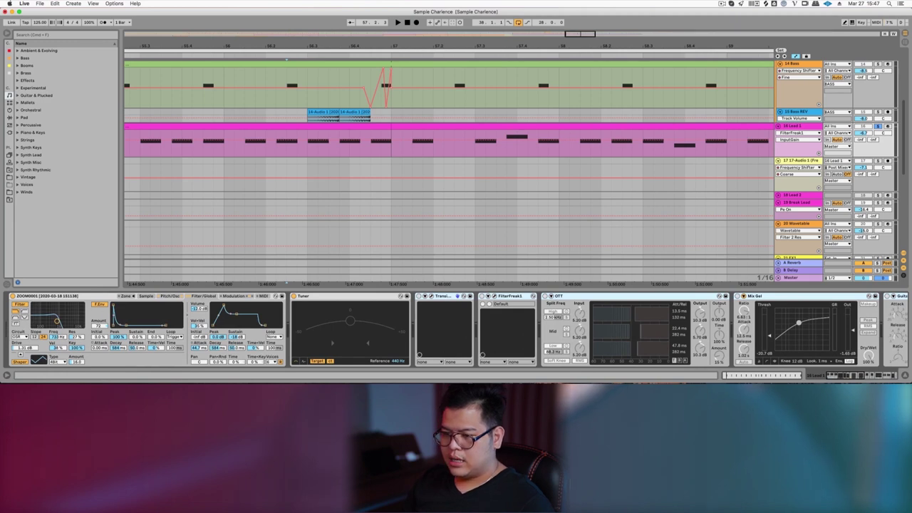
{"action": "left_click", "coordinate": [171, 296]}
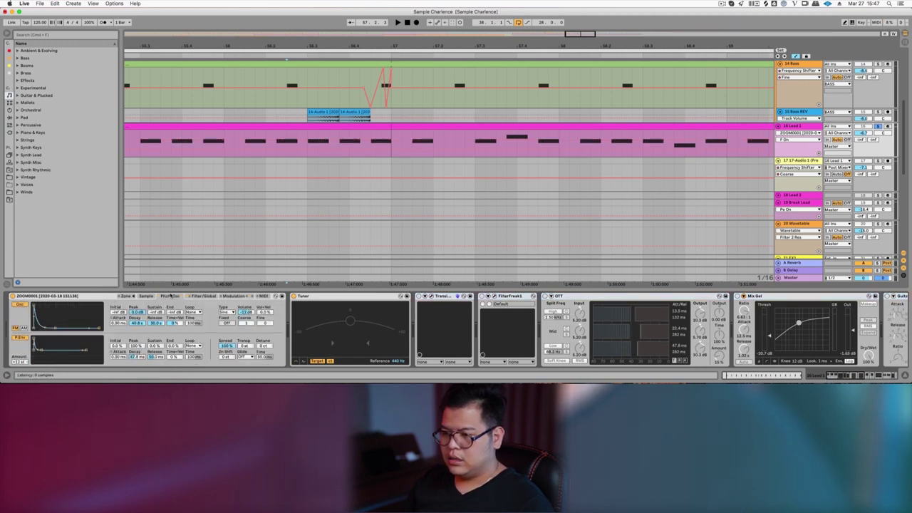
{"action": "left_click", "coordinate": [20, 305]}
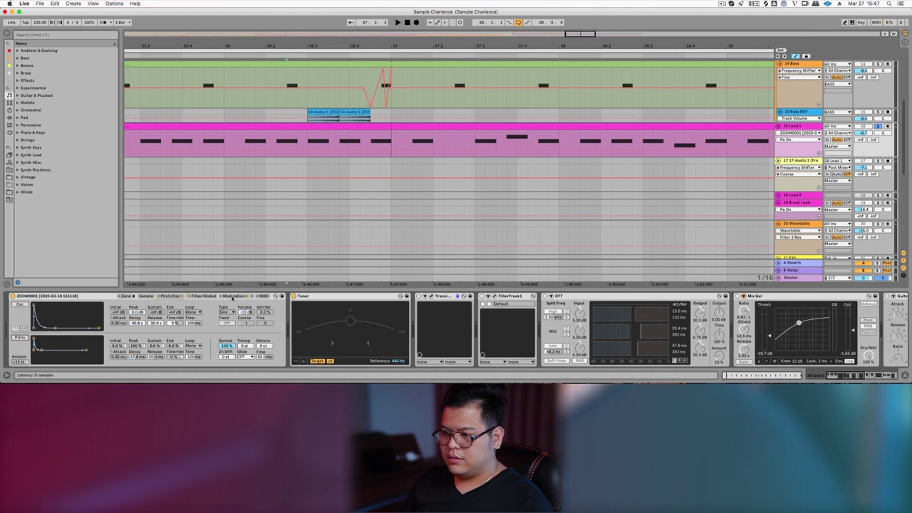
{"action": "left_click", "coordinate": [232, 296]}
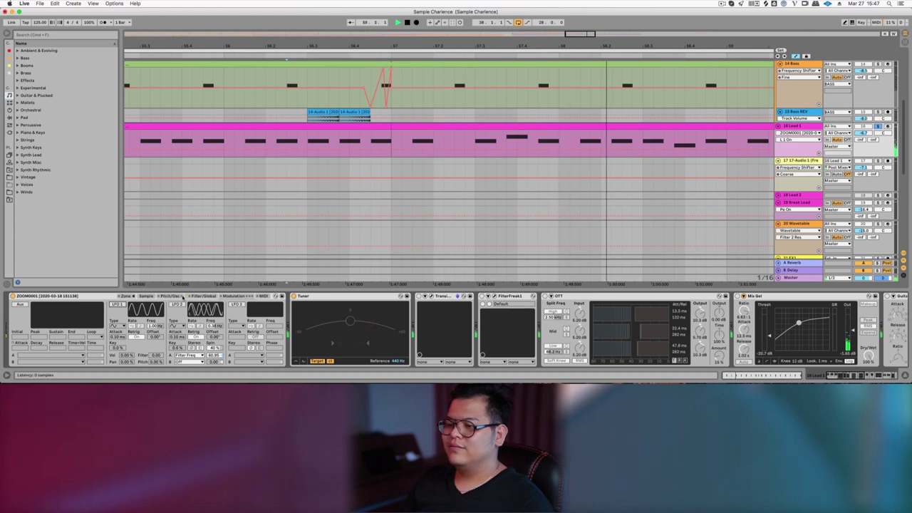
- Switch the oscillator and pitch envelope back on in the Lead 1 Sampler
{"action": "left_click", "coordinate": [183, 297]}
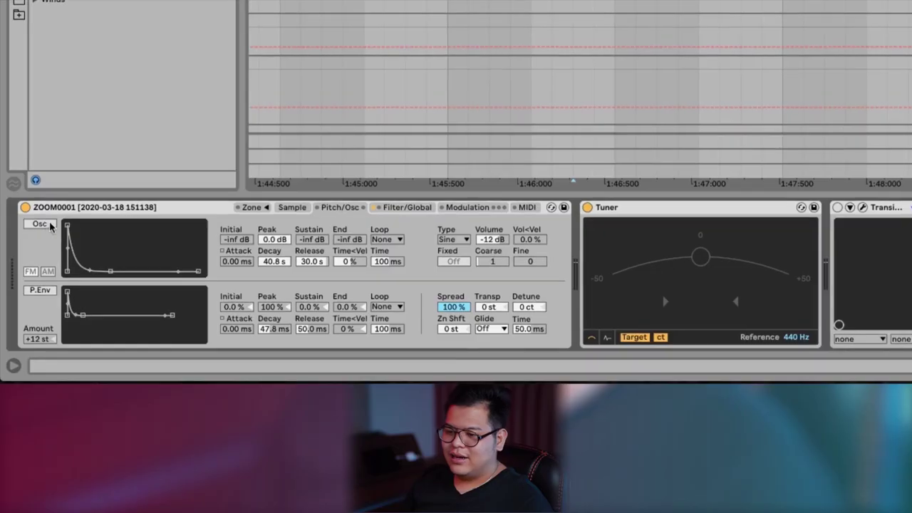
{"action": "left_click", "coordinate": [44, 224]}
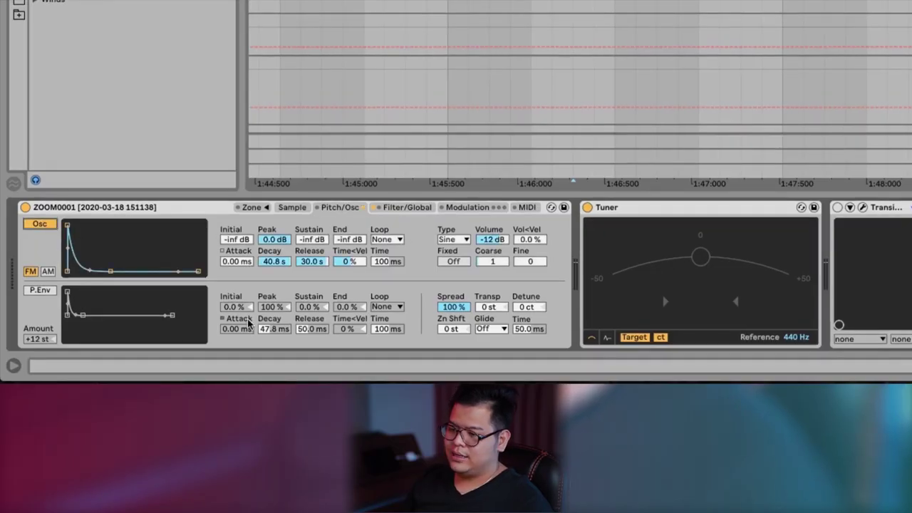
{"action": "left_click", "coordinate": [40, 292]}
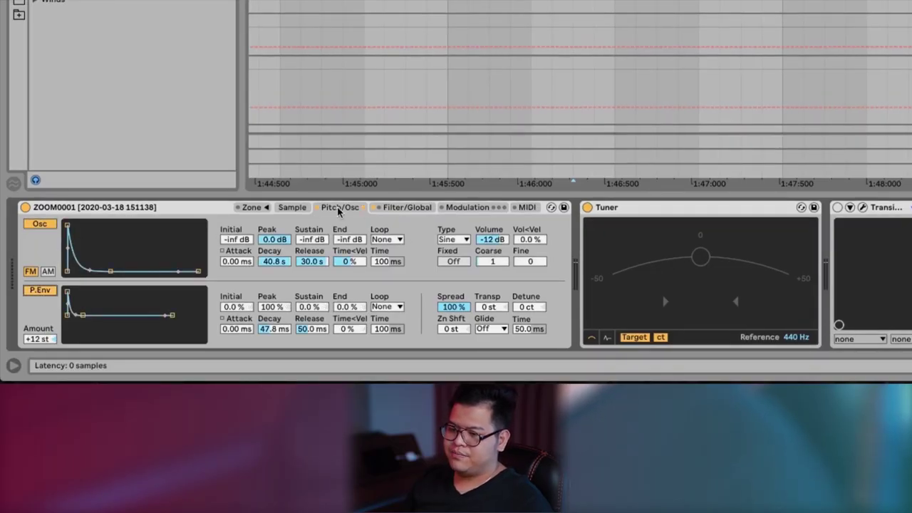
- Enable the filter and LFO 2 in the Lead 1 Sampler and audition the lead
{"action": "left_click", "coordinate": [394, 208]}
{"action": "left_click", "coordinate": [40, 224]}
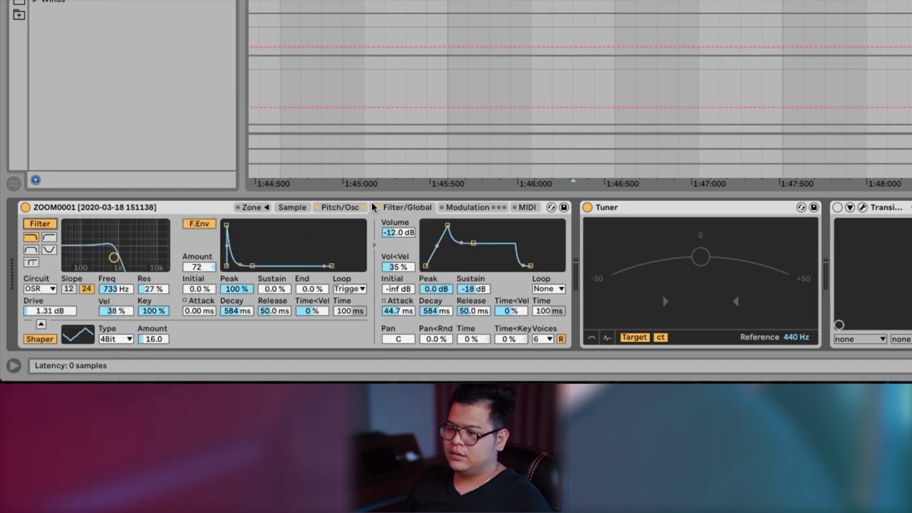
{"action": "left_click", "coordinate": [468, 208]}
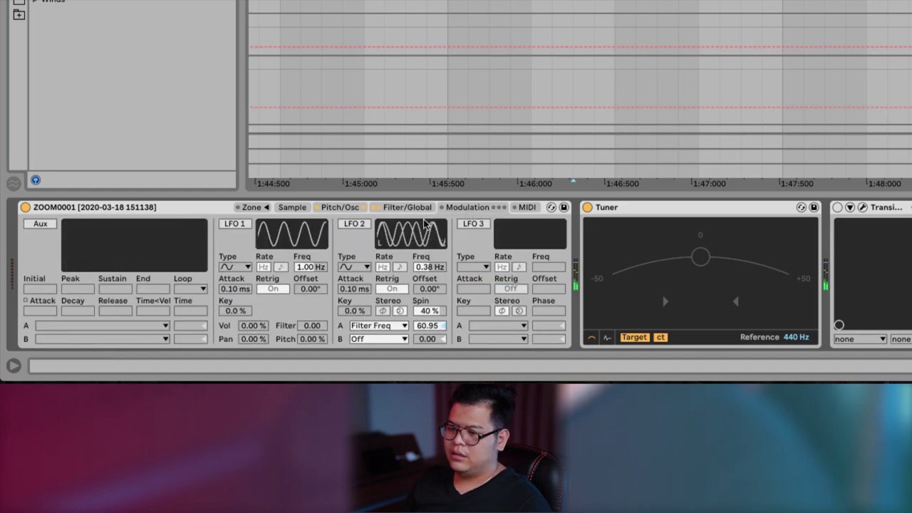
{"action": "left_click", "coordinate": [355, 223]}
{"action": "key", "text": "space"}
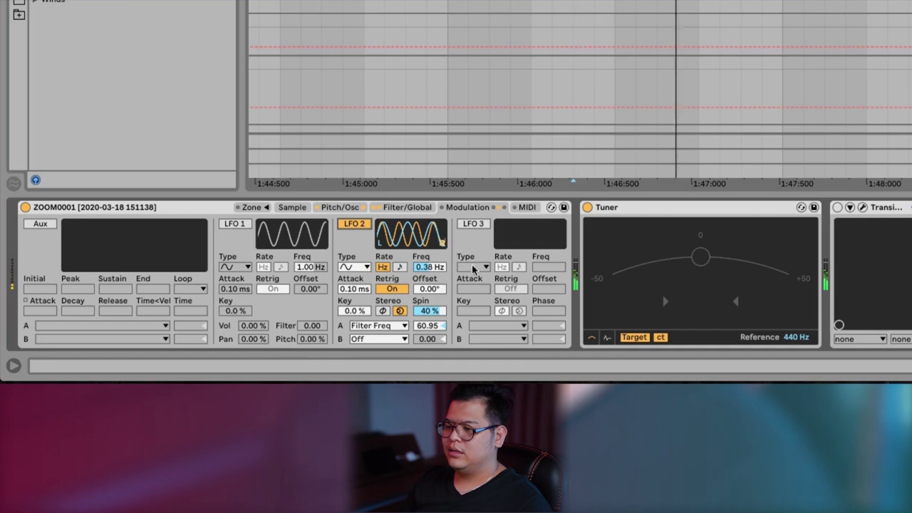
- Reactivate the transient plug-in and FilterFreak1 on the Lead 1 track, open FilterFreak's window and stop playback
{"action": "scroll", "coordinate": [472, 275], "scroll_direction": "right", "scroll_amount": 5}
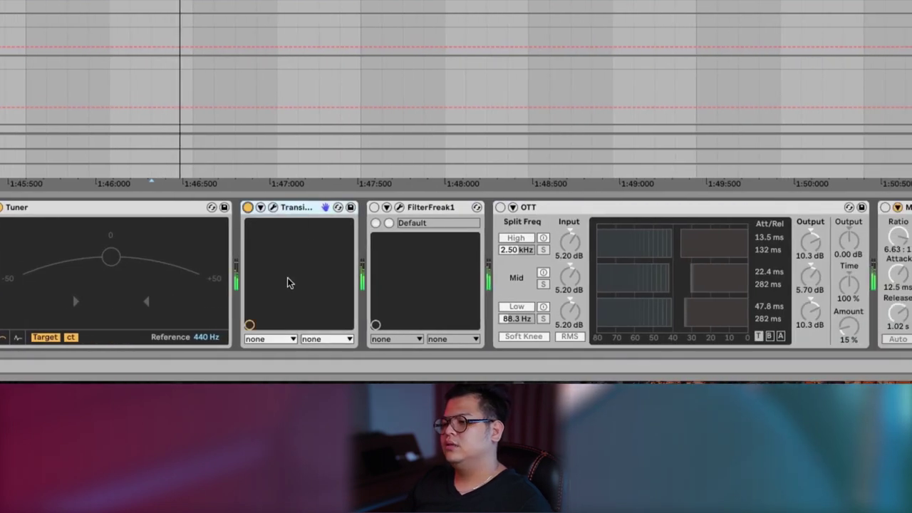
{"action": "scroll", "coordinate": [288, 283], "scroll_direction": "right", "scroll_amount": 5}
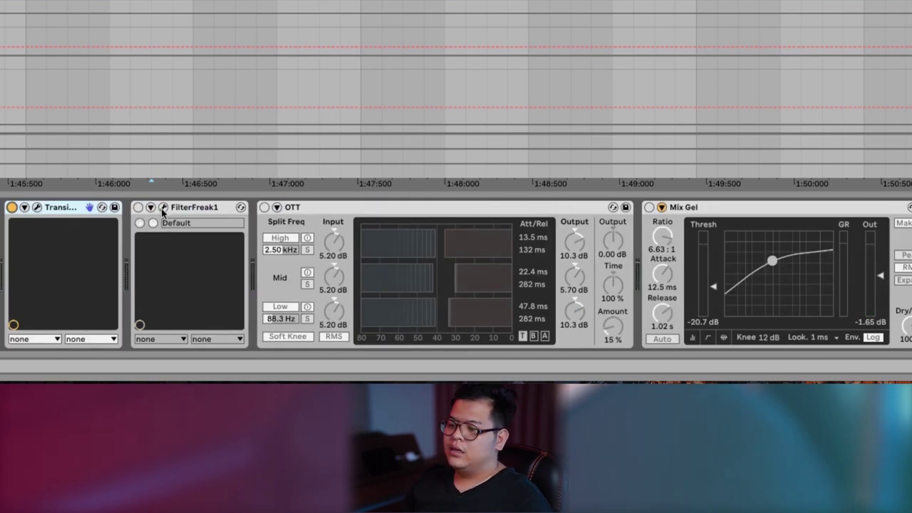
{"action": "left_click", "coordinate": [138, 207]}
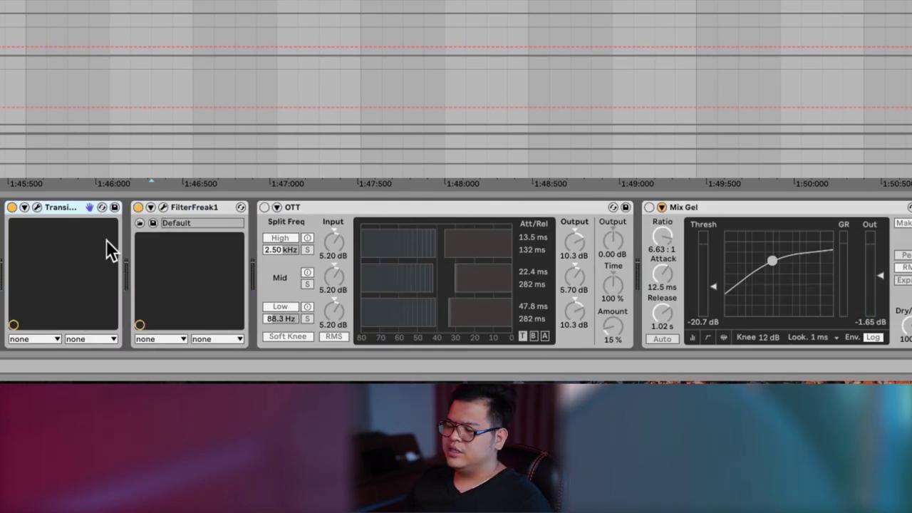
{"action": "left_click", "coordinate": [163, 207]}
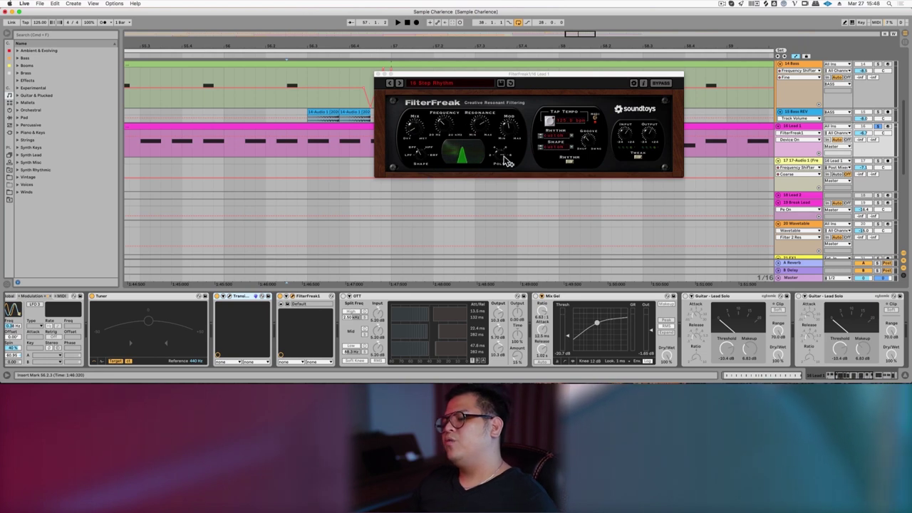
{"action": "key", "text": "space"}
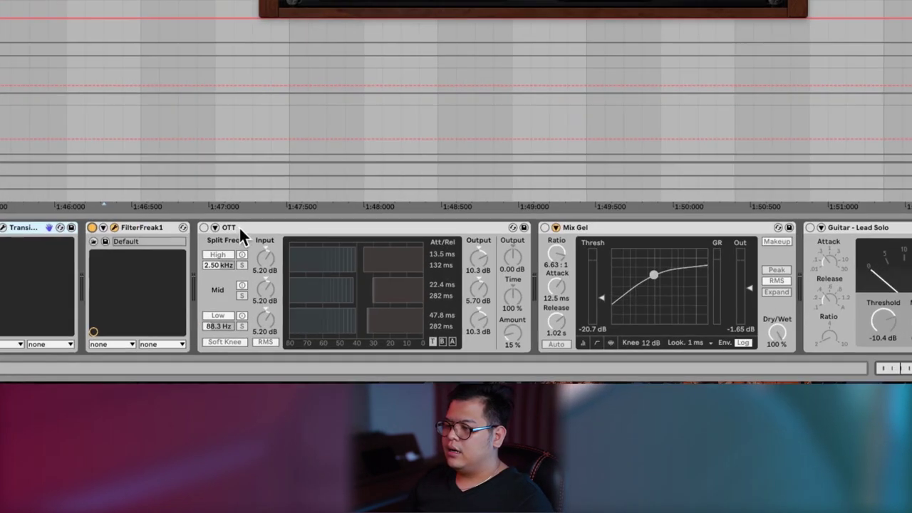
- Reactivate OTT on the Lead 1 track, compare the lead with it off and on, and enable the Mix Gel compressor
{"action": "left_click", "coordinate": [344, 295]}
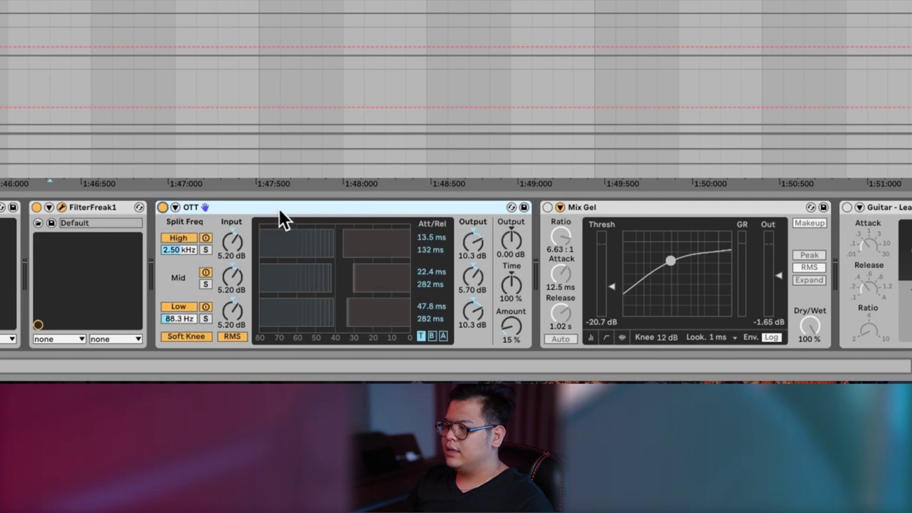
{"action": "key", "text": "space"}
{"action": "left_click", "coordinate": [164, 208]}
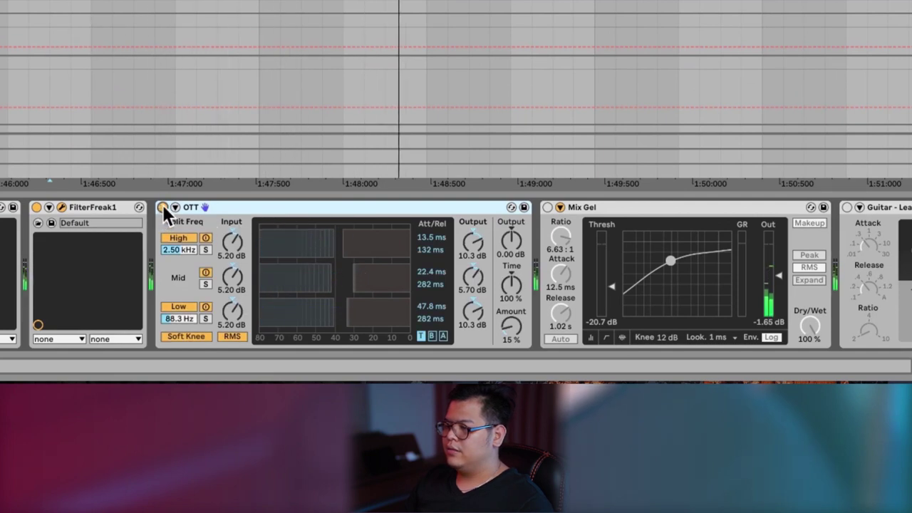
{"action": "left_click", "coordinate": [163, 208]}
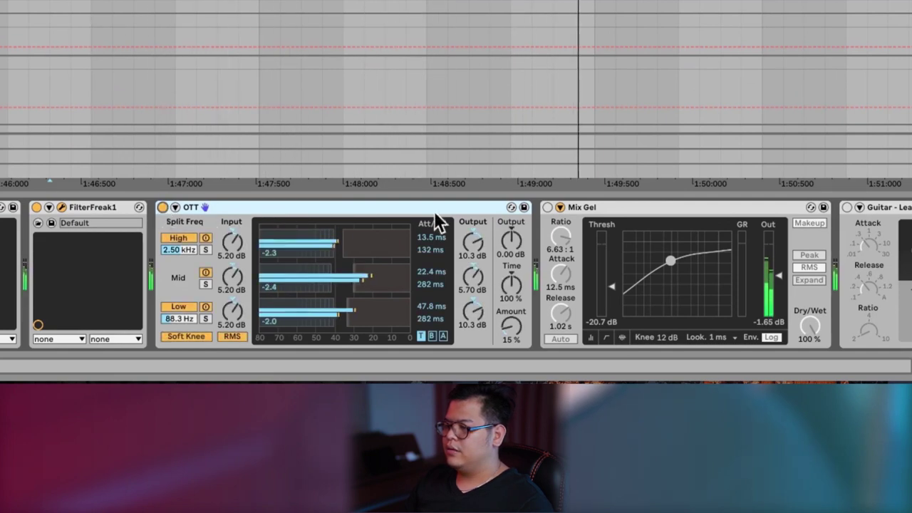
{"action": "left_click", "coordinate": [548, 207]}
- Enable both Guitar - Lead Solo compressors on the Lead 1 track while the lead plays
{"action": "scroll", "coordinate": [575, 237], "scroll_direction": "right", "scroll_amount": 5}
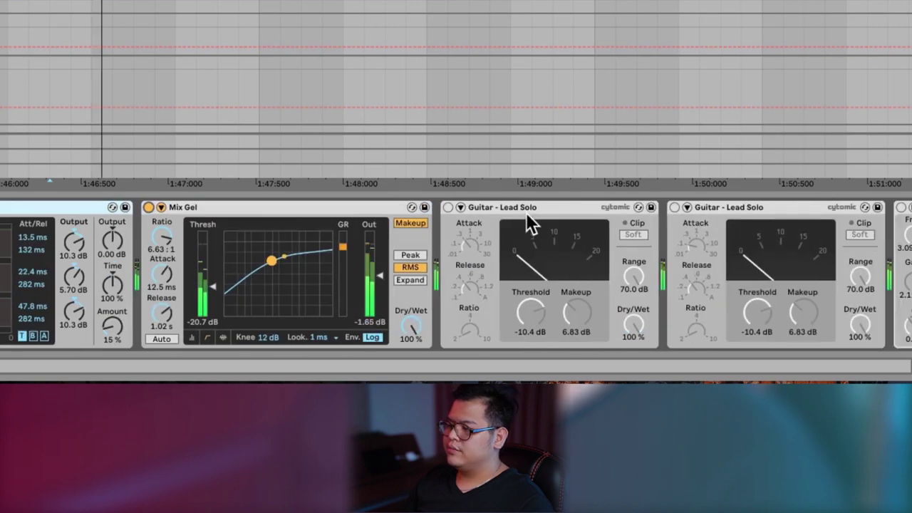
{"action": "left_click", "coordinate": [447, 208]}
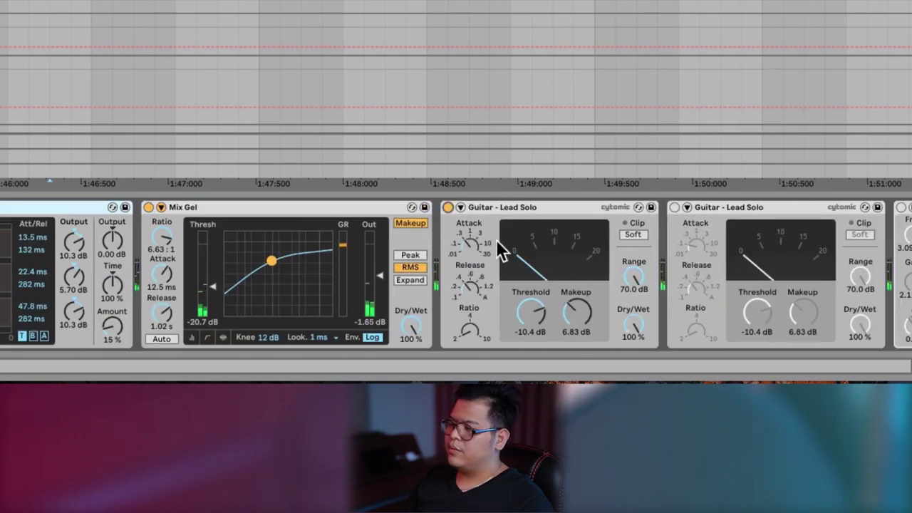
{"action": "scroll", "coordinate": [499, 248], "scroll_direction": "right", "scroll_amount": 4}
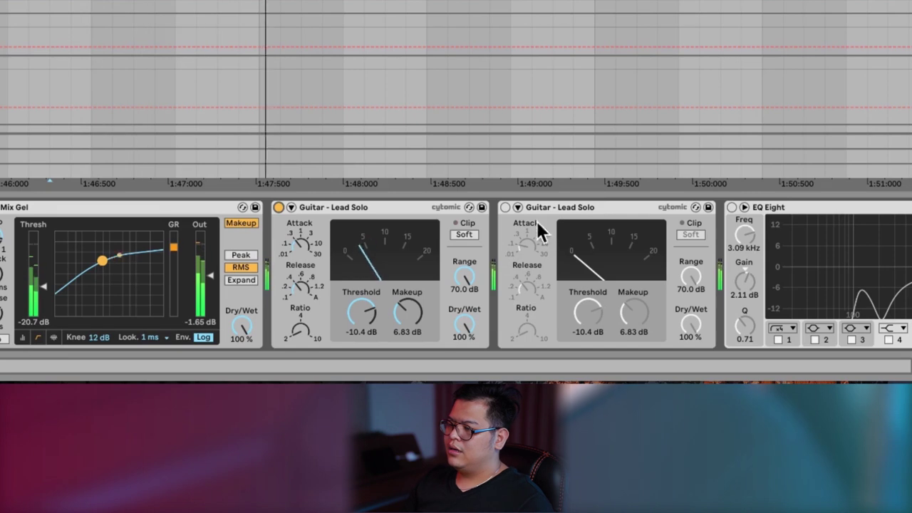
{"action": "left_click", "coordinate": [506, 207]}
{"action": "scroll", "coordinate": [535, 235], "scroll_direction": "right", "scroll_amount": 1}
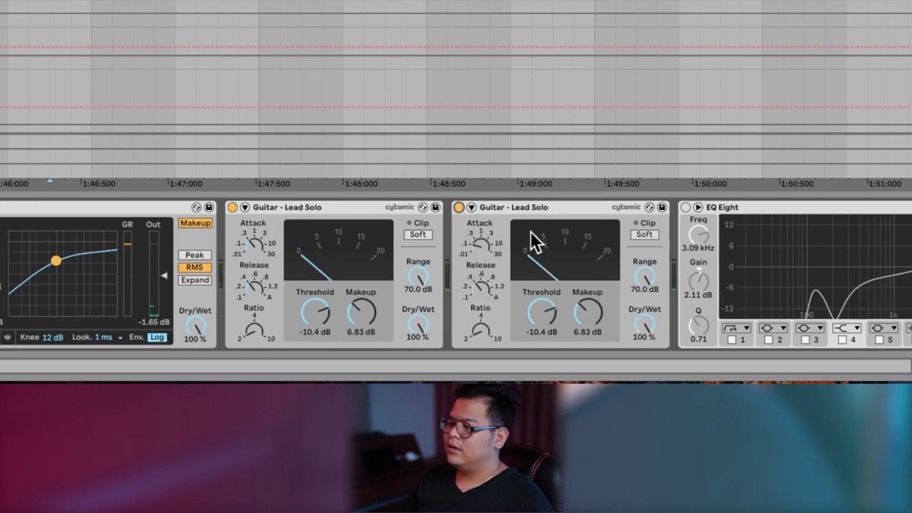
- Reactivate the EQ Eight, Reverb, LFOTool and Utility at the end of the Lead 1 effects chain
{"action": "scroll", "coordinate": [496, 257], "scroll_direction": "right", "scroll_amount": 4}
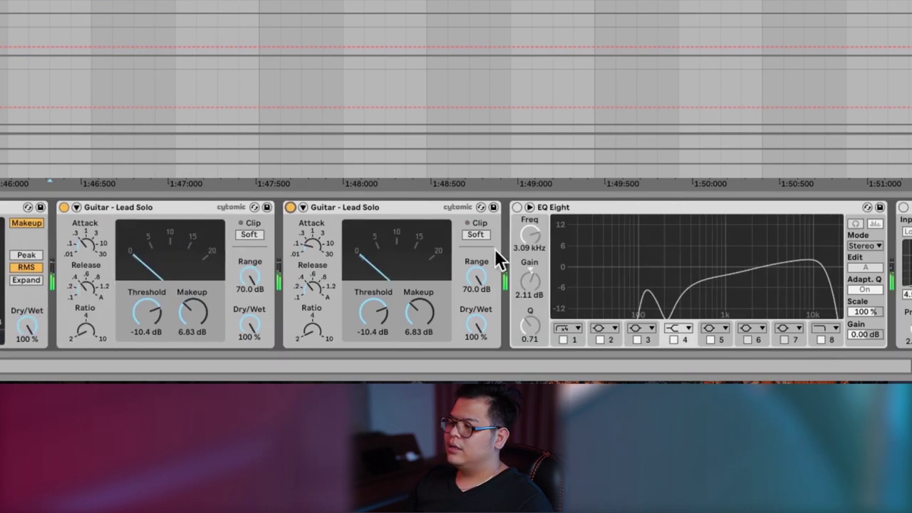
{"action": "left_click", "coordinate": [516, 208]}
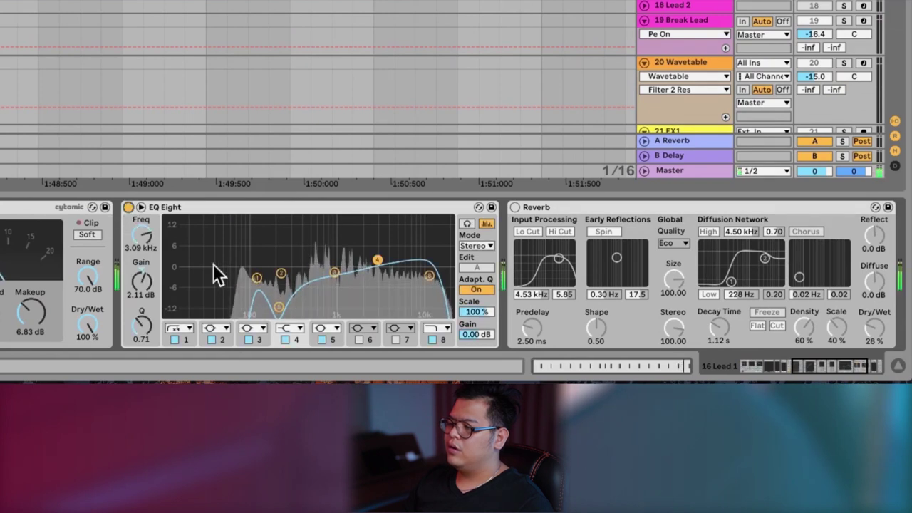
{"action": "scroll", "coordinate": [214, 264], "scroll_direction": "right", "scroll_amount": 7}
{"action": "left_click", "coordinate": [192, 207]}
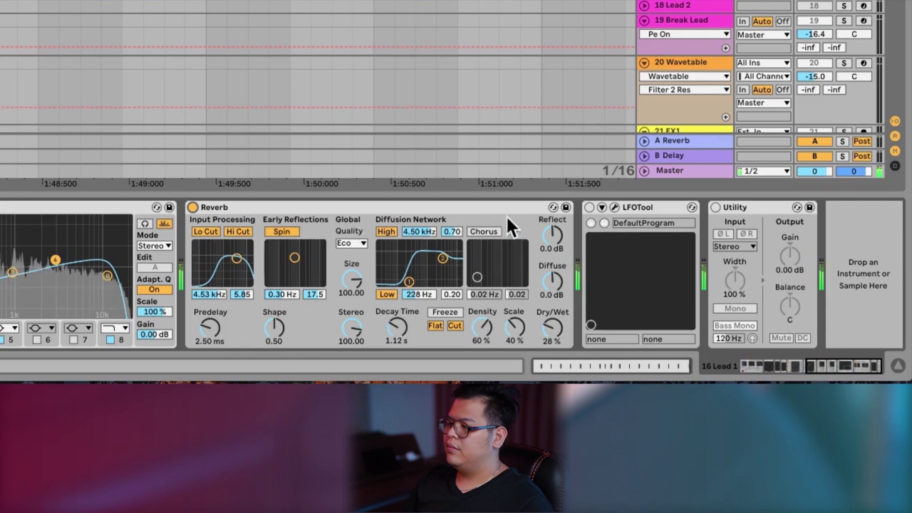
{"action": "left_click", "coordinate": [590, 207]}
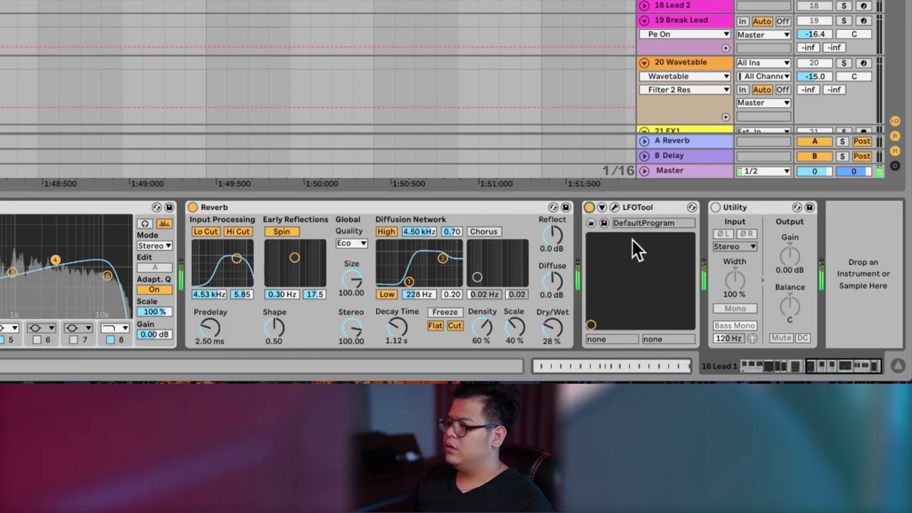
{"action": "left_click", "coordinate": [715, 208]}
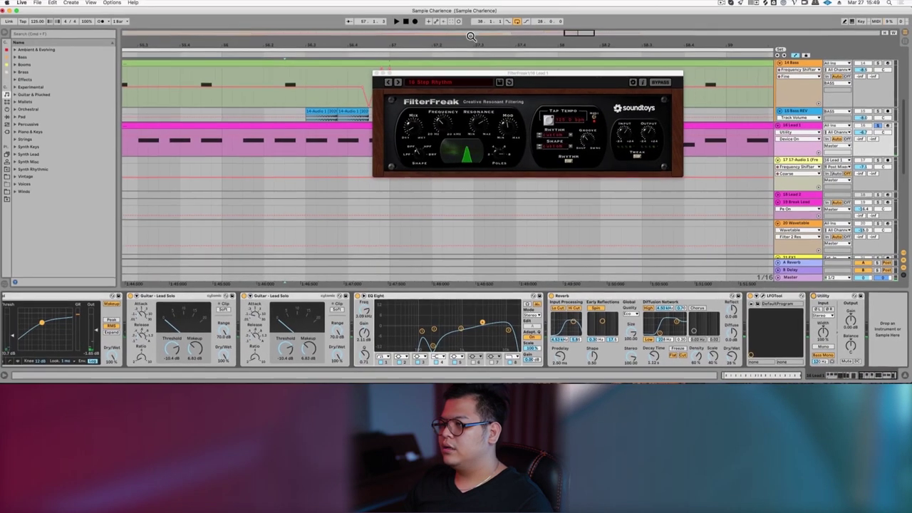
- Solo the 18 Lead 2 track, audition it from bar 41 and review its device chain
{"action": "left_click_drag", "start_coordinate": [471, 36], "coordinate": [471, 43]}
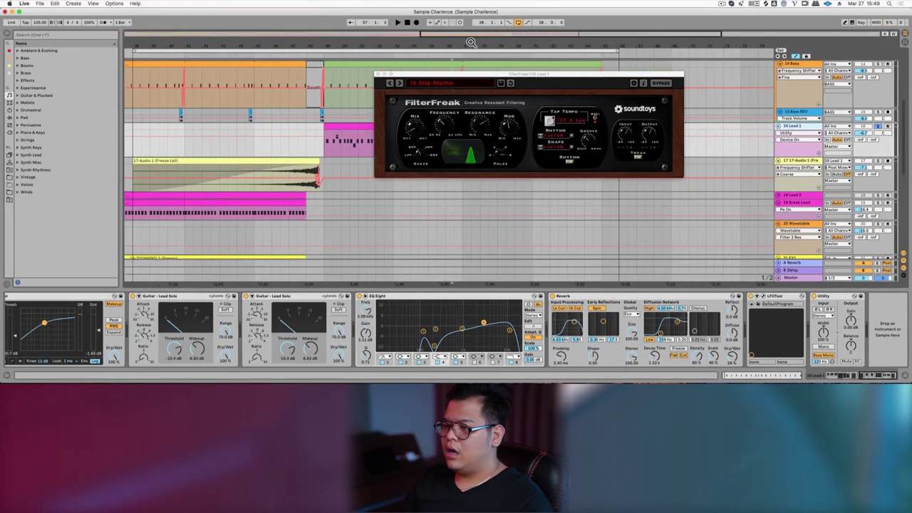
{"action": "left_click", "coordinate": [216, 195]}
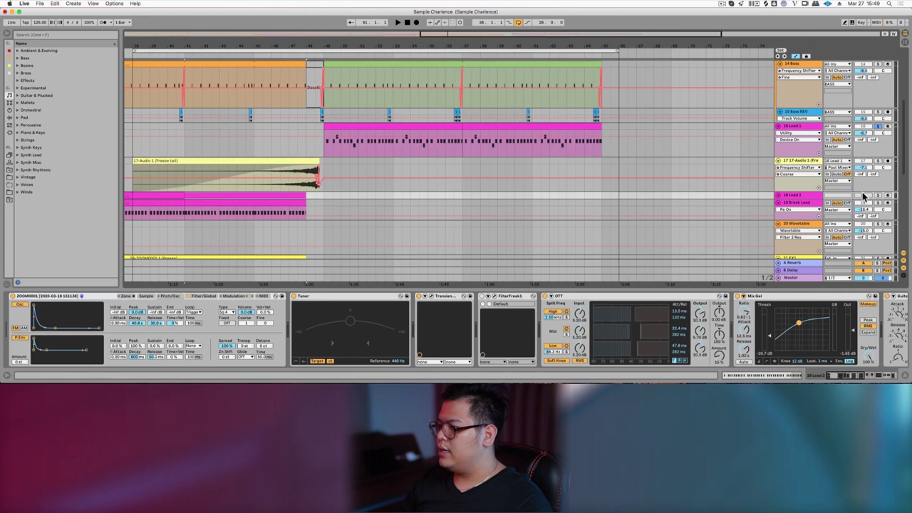
{"action": "left_click", "coordinate": [796, 194]}
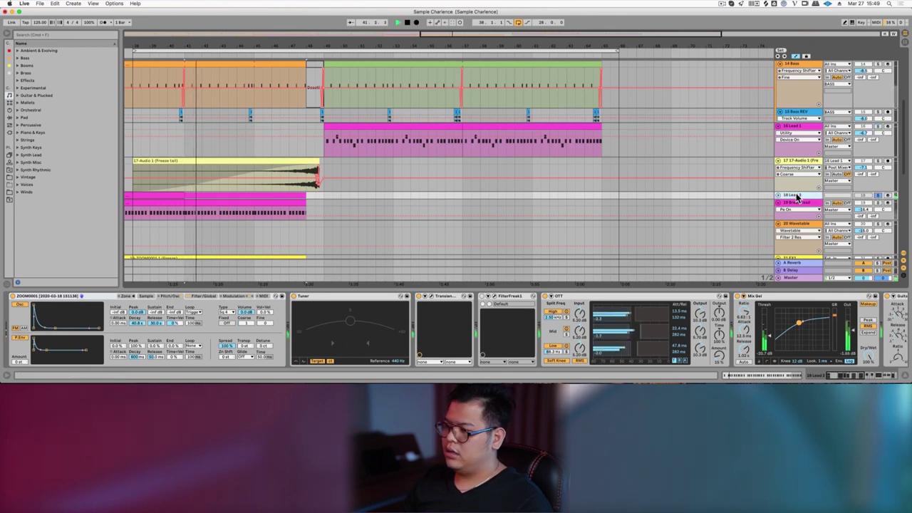
{"action": "key", "text": "space"}
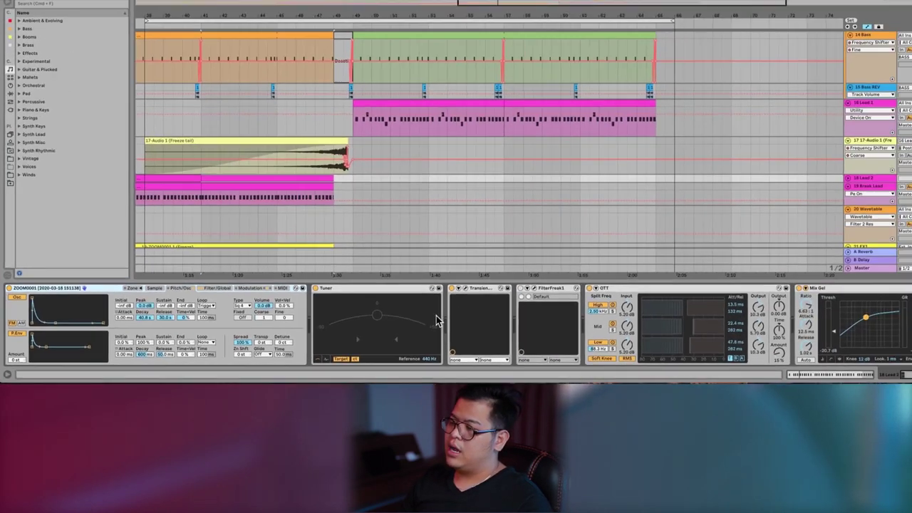
{"action": "scroll", "coordinate": [818, 272], "scroll_direction": "right", "scroll_amount": 6}
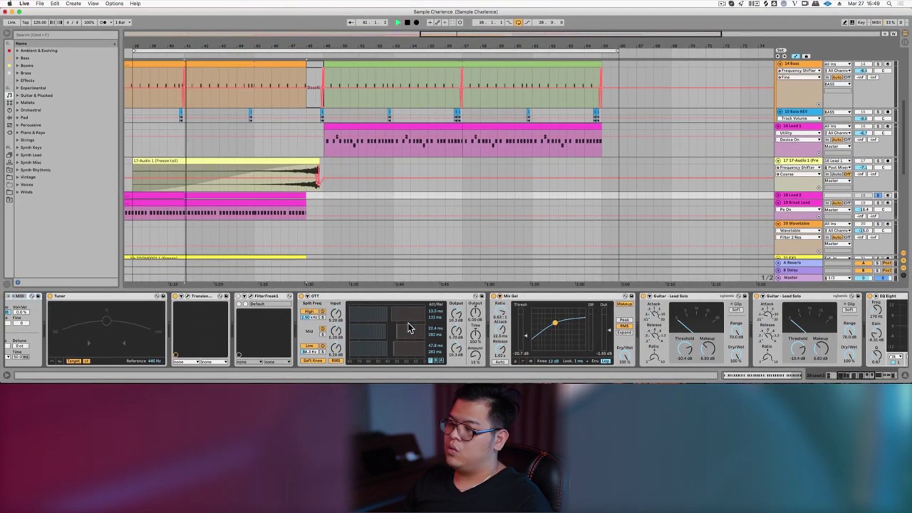
{"action": "scroll", "coordinate": [412, 327], "scroll_direction": "right", "scroll_amount": 8}
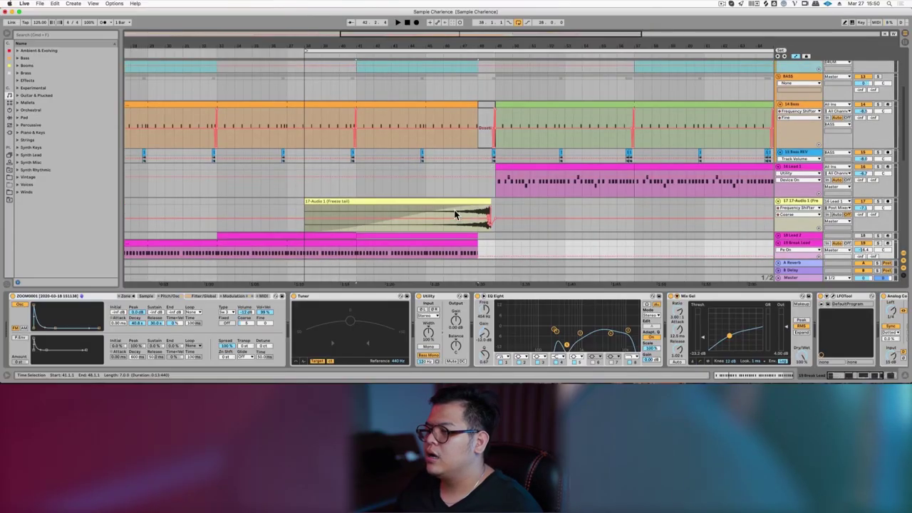
- Solo the 17-Audio 1 freeze tail track and audition its riser from bar 46
{"action": "left_click", "coordinate": [454, 209]}
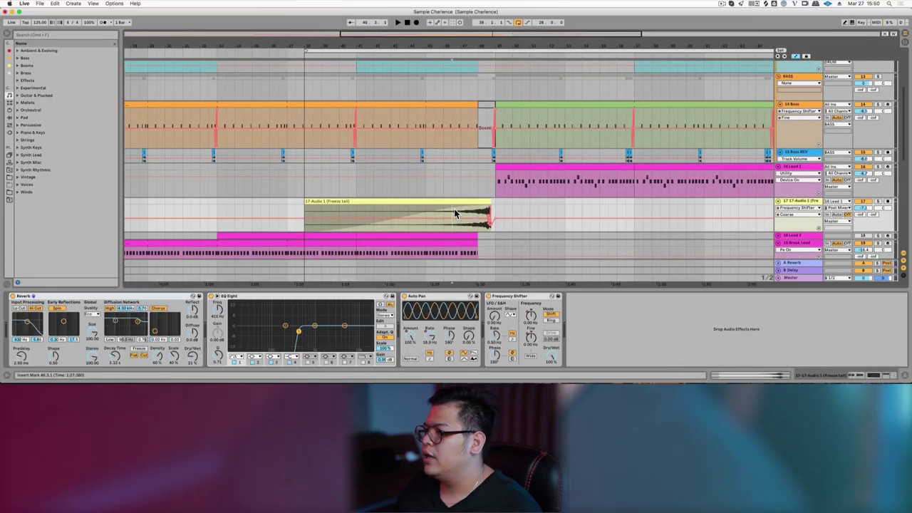
{"action": "scroll", "coordinate": [599, 211], "scroll_direction": "down", "scroll_amount": 3}
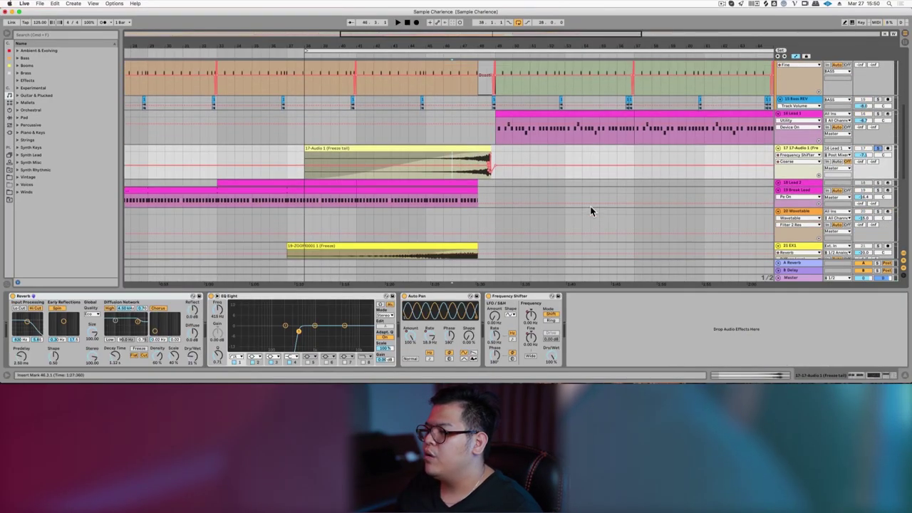
{"action": "key", "text": "space"}
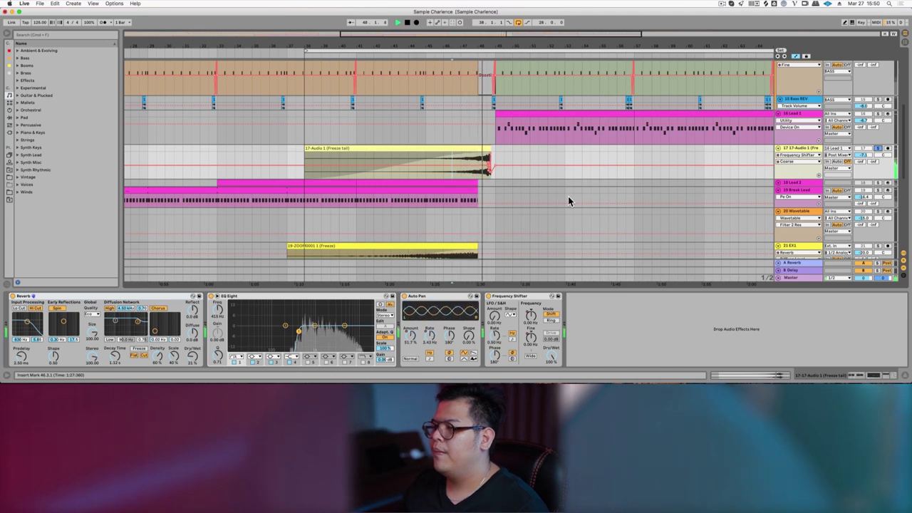
{"action": "key", "text": "space"}
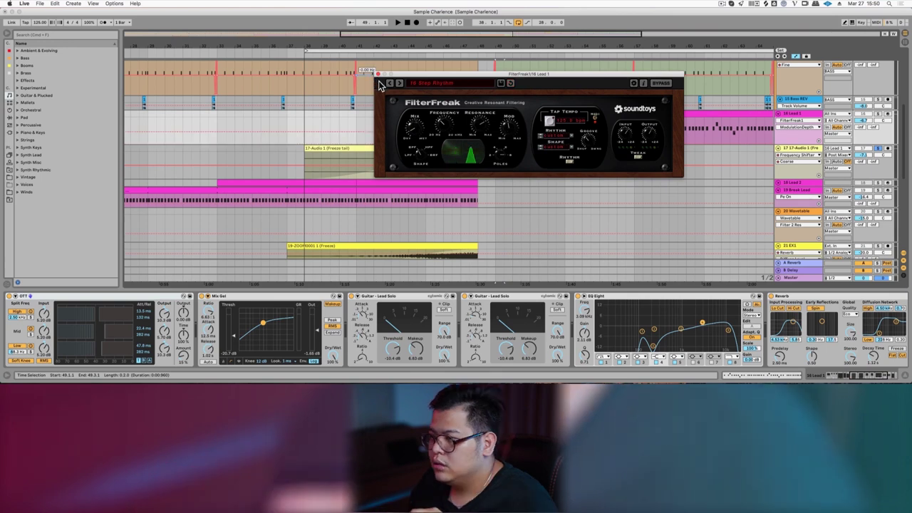
- Close the FilterFreak window and examine the riser's Auto Pan Amount and Rate and its Frequency Shifter Fine and Coarse automation
{"action": "left_click", "coordinate": [378, 74]}
{"action": "left_click", "coordinate": [493, 163]}
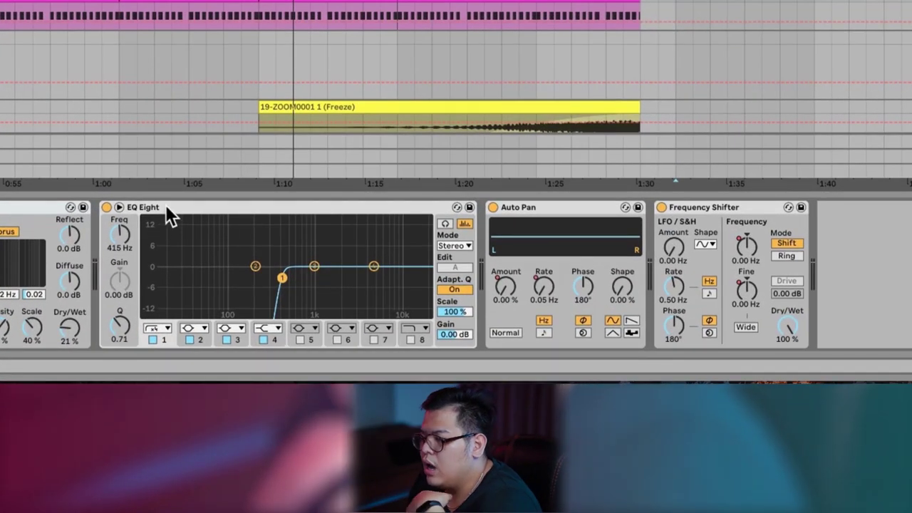
{"action": "left_click", "coordinate": [558, 209]}
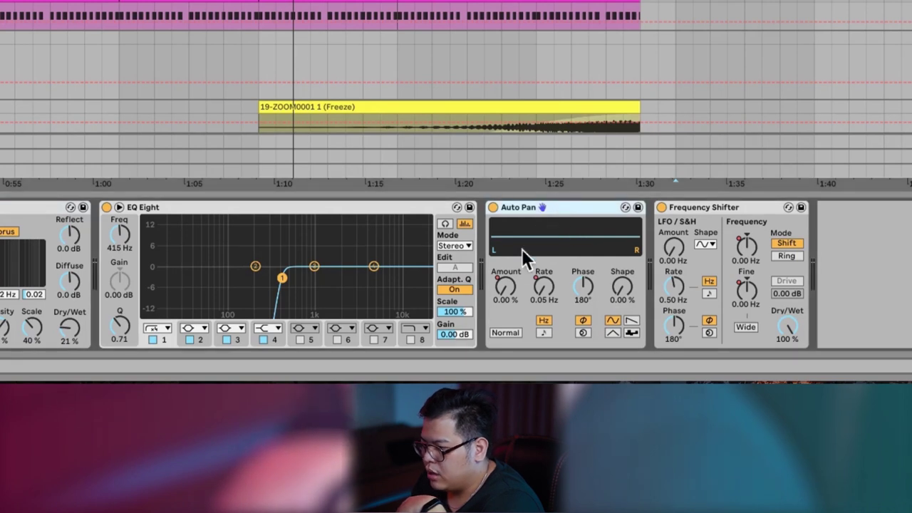
{"action": "left_click", "coordinate": [505, 285]}
{"action": "left_click", "coordinate": [541, 285]}
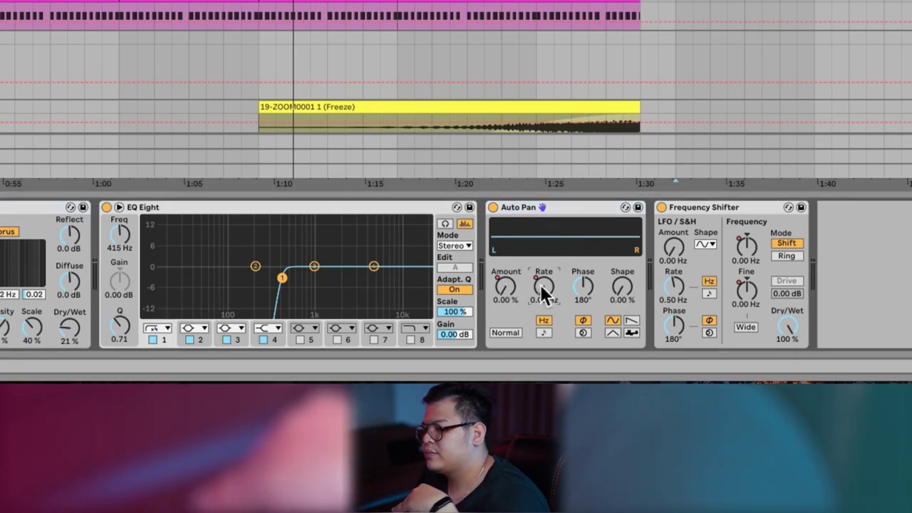
{"action": "left_click", "coordinate": [704, 206]}
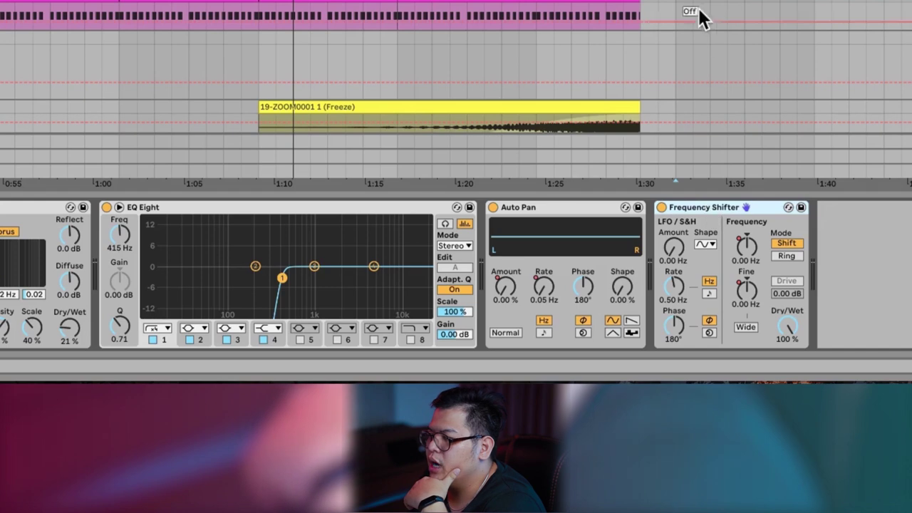
{"action": "left_click", "coordinate": [748, 295]}
{"action": "left_click", "coordinate": [747, 251]}
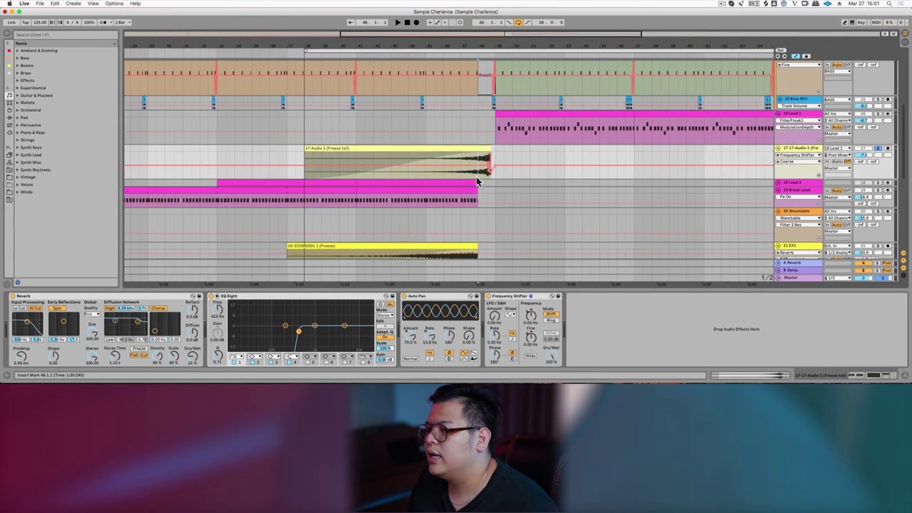
- Audition the end of the 17-Audio 1 riser from bar 48 and look over the effect tracks below it
{"action": "key", "text": "space"}
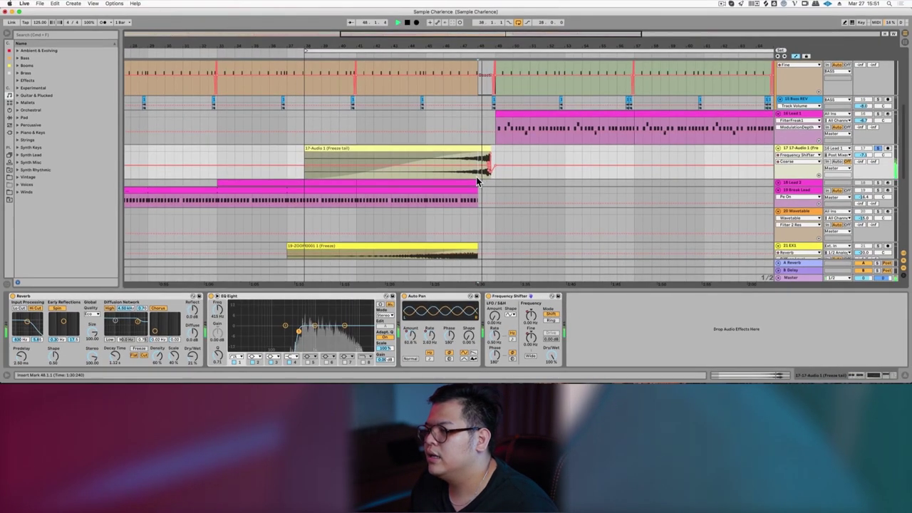
{"action": "key", "text": "space"}
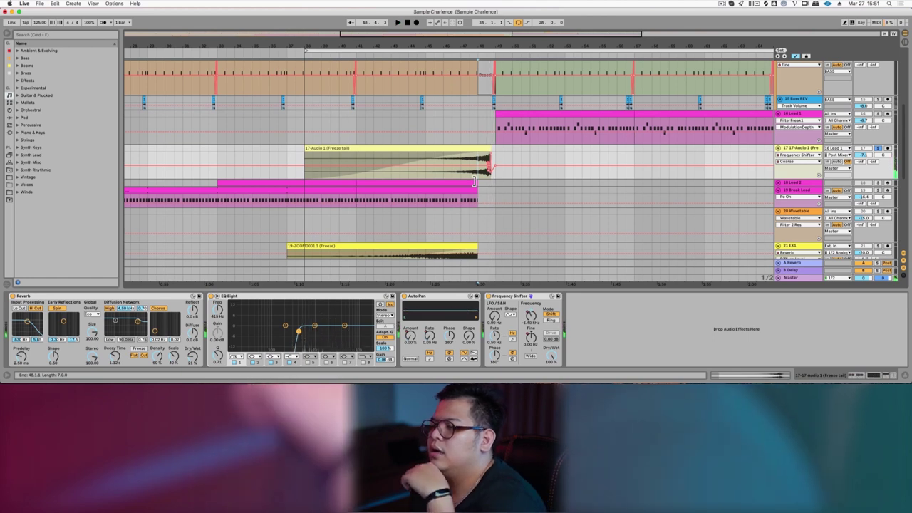
{"action": "scroll", "coordinate": [475, 179], "scroll_direction": "down", "scroll_amount": 2}
{"action": "scroll", "coordinate": [475, 184], "scroll_direction": "down", "scroll_amount": 2}
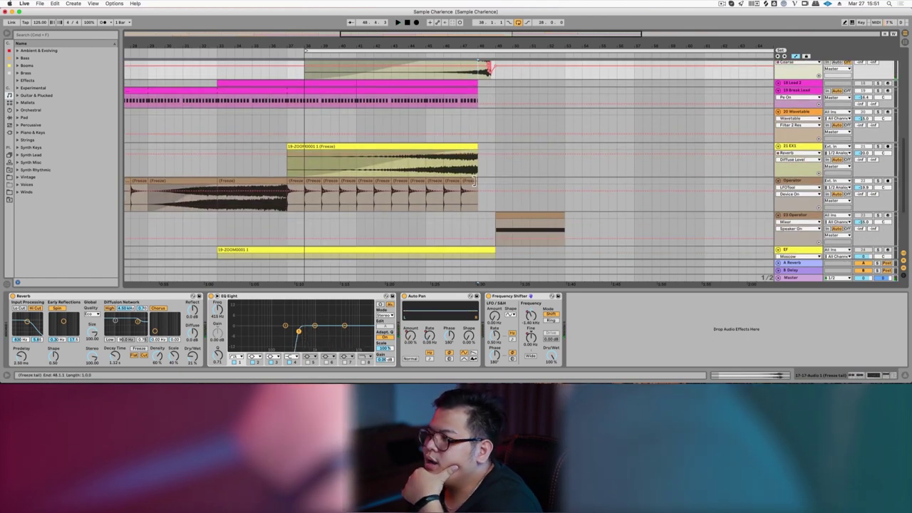
- Solo the 21 EX1 track, audition its reversed riser from bar 43 and review its EQ Eight and Reverb
{"action": "scroll", "coordinate": [476, 184], "scroll_direction": "up", "scroll_amount": 2}
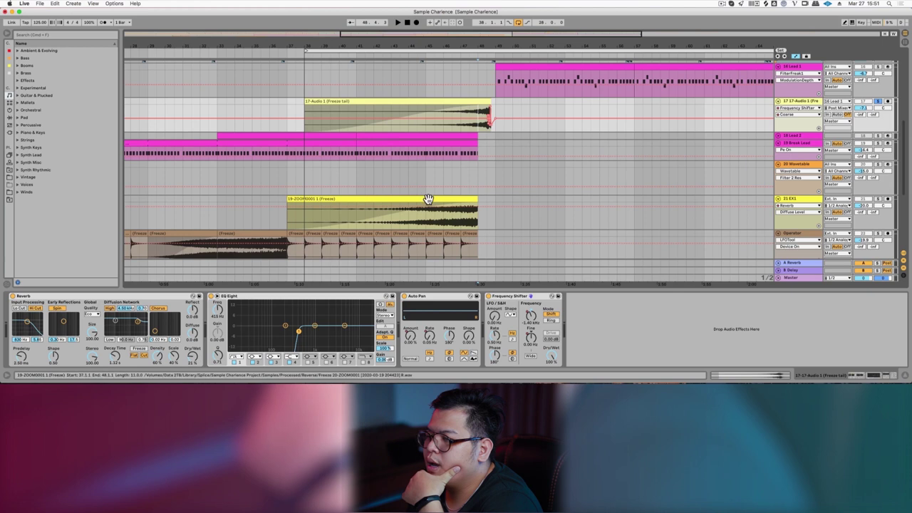
{"action": "left_click", "coordinate": [393, 204]}
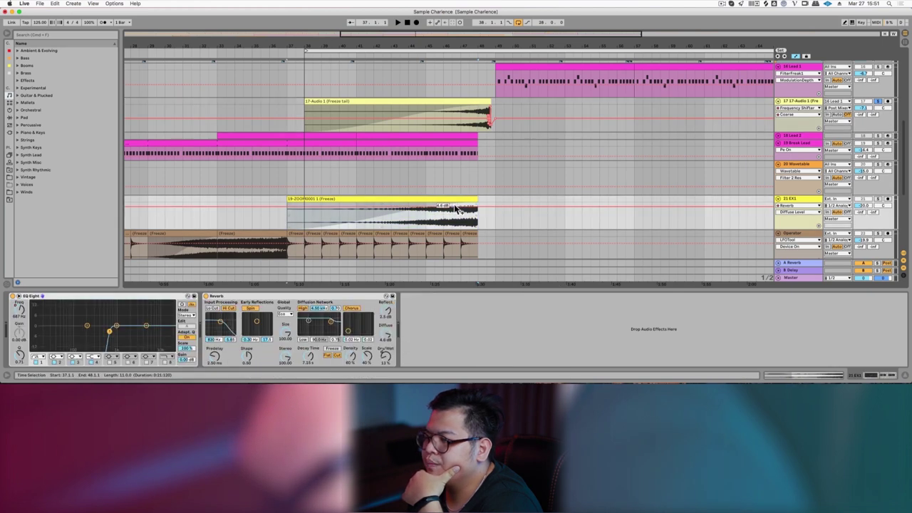
{"action": "left_click", "coordinate": [879, 201]}
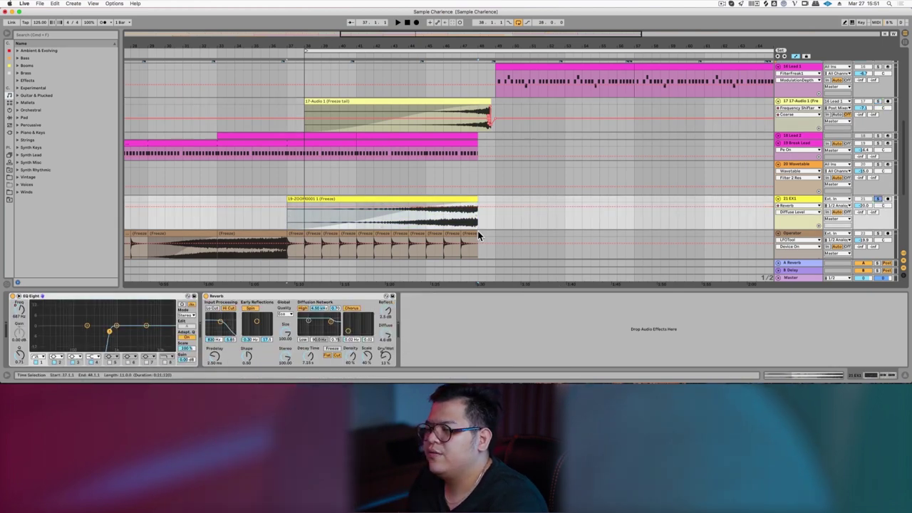
{"action": "left_click", "coordinate": [389, 220]}
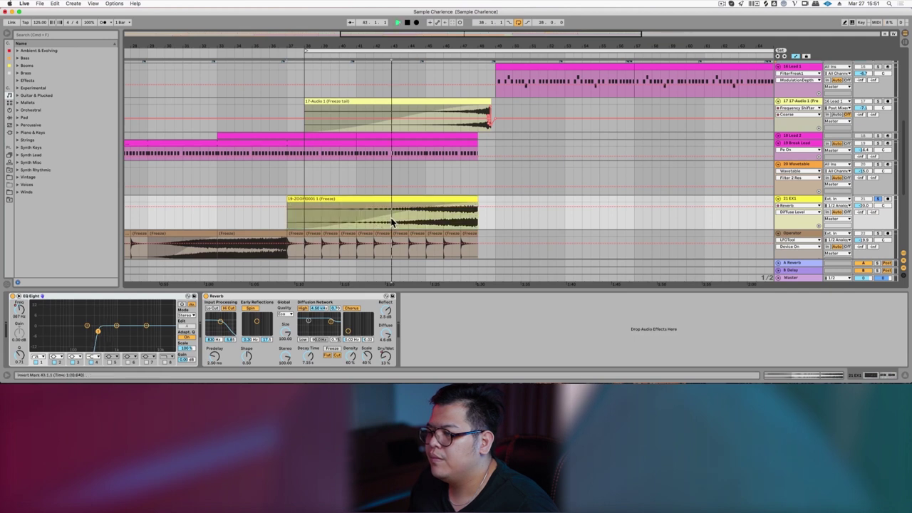
{"action": "key", "text": "space"}
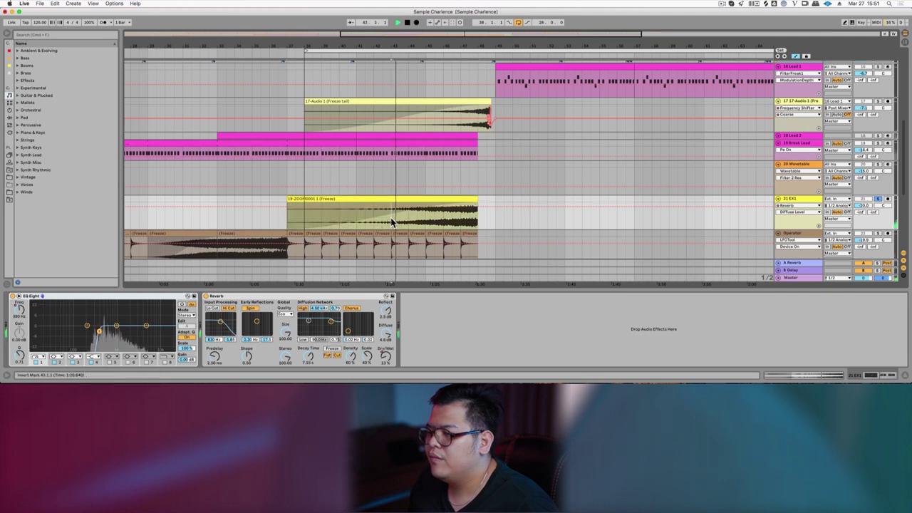
{"action": "left_click", "coordinate": [800, 199]}
{"action": "scroll", "coordinate": [800, 198], "scroll_direction": "down", "scroll_amount": 3}
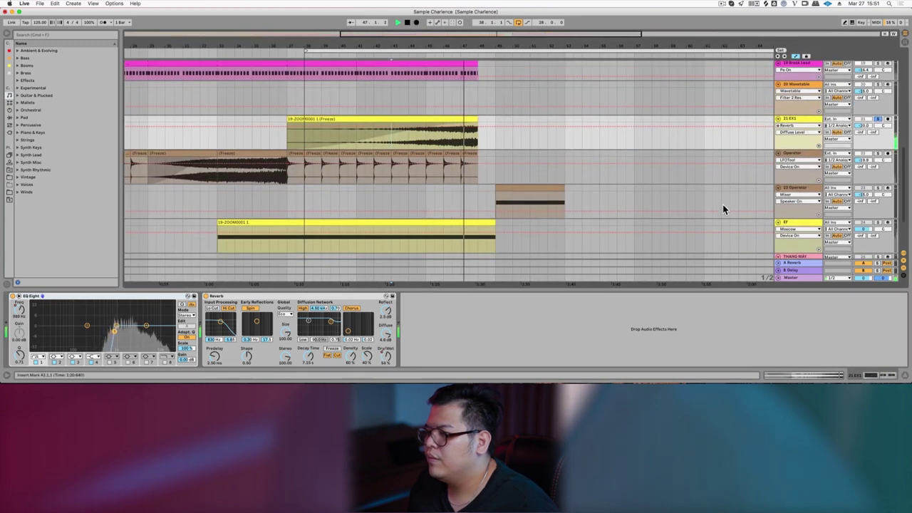
{"action": "key", "text": "space"}
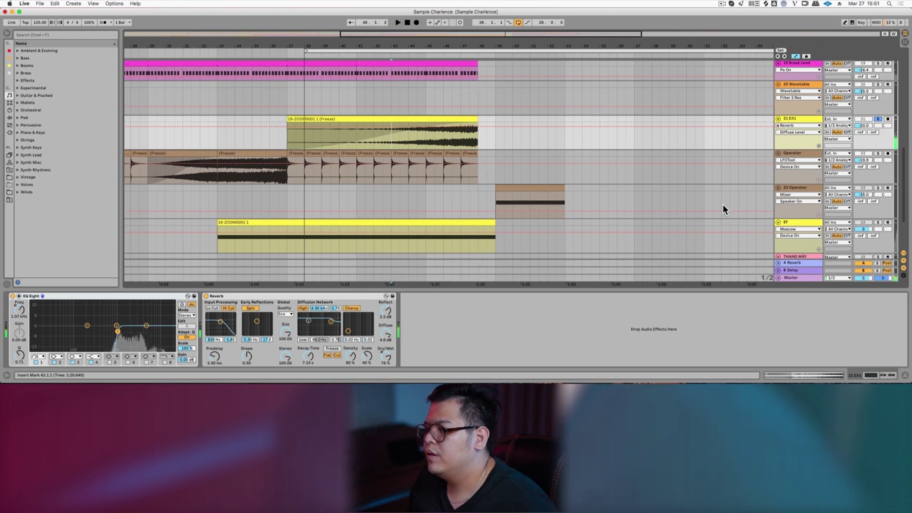
- Bypass the Pitch/Osc and Filter sections of the EF track's Sampler, plus its Moscow and EQ Eight devices
{"action": "left_click", "coordinate": [784, 226]}
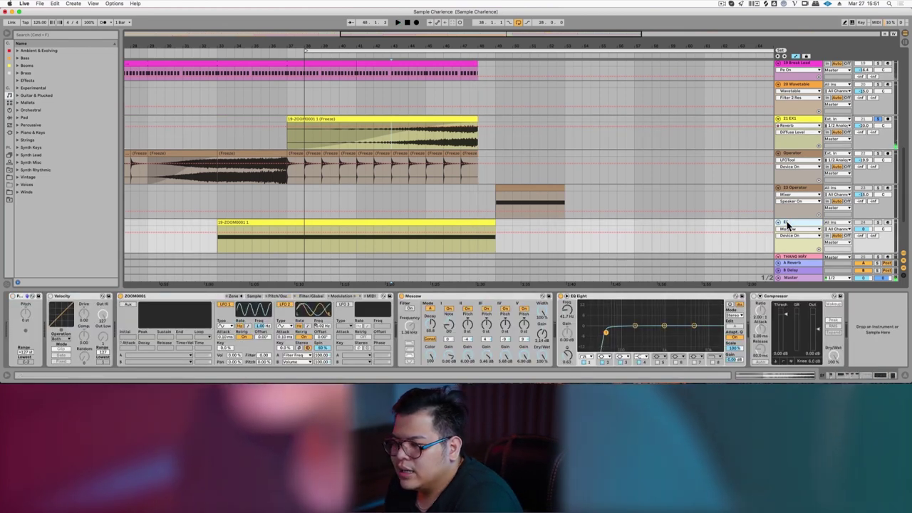
{"action": "left_click", "coordinate": [282, 297]}
{"action": "left_click", "coordinate": [128, 338]}
{"action": "left_click", "coordinate": [311, 296]}
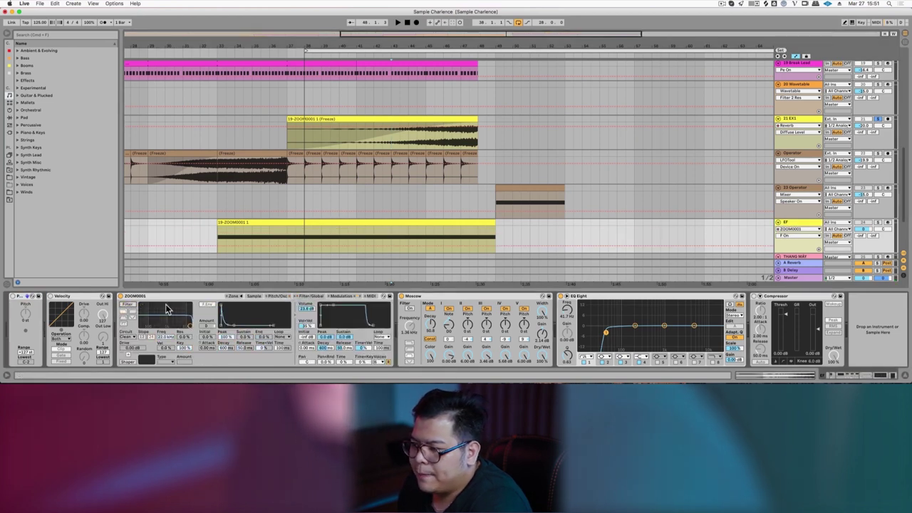
{"action": "left_click", "coordinate": [401, 296]}
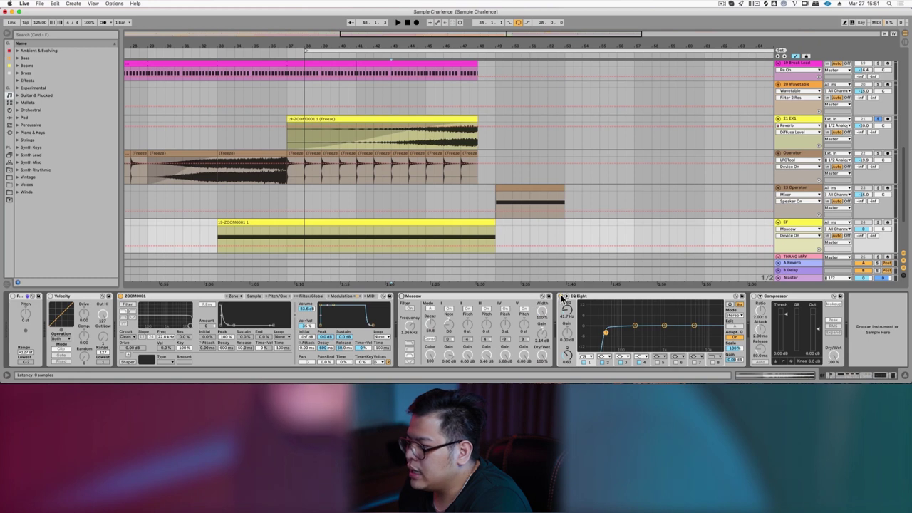
{"action": "left_click", "coordinate": [561, 295]}
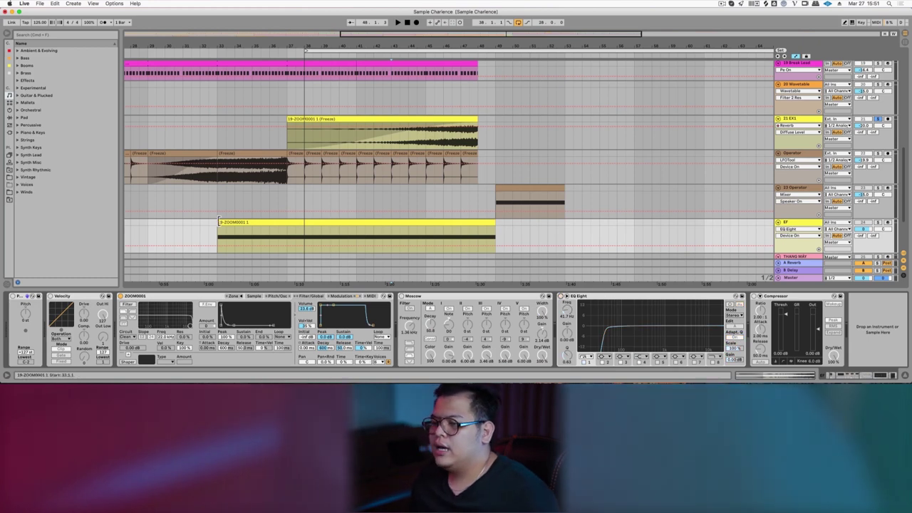
- Solo the EF track and audition the 19-ZOOM0001 1 clip from bar 33 with the Sampler's LFOs off
{"action": "left_click", "coordinate": [224, 220]}
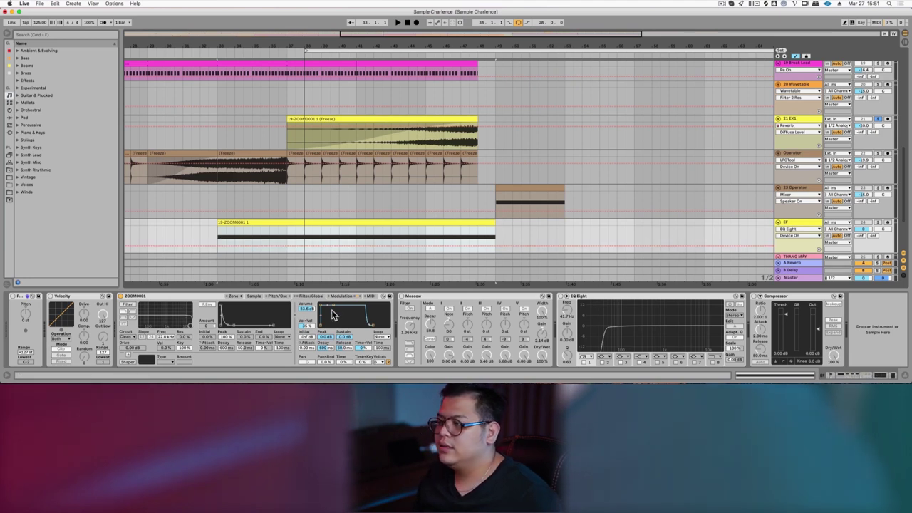
{"action": "key", "text": "space"}
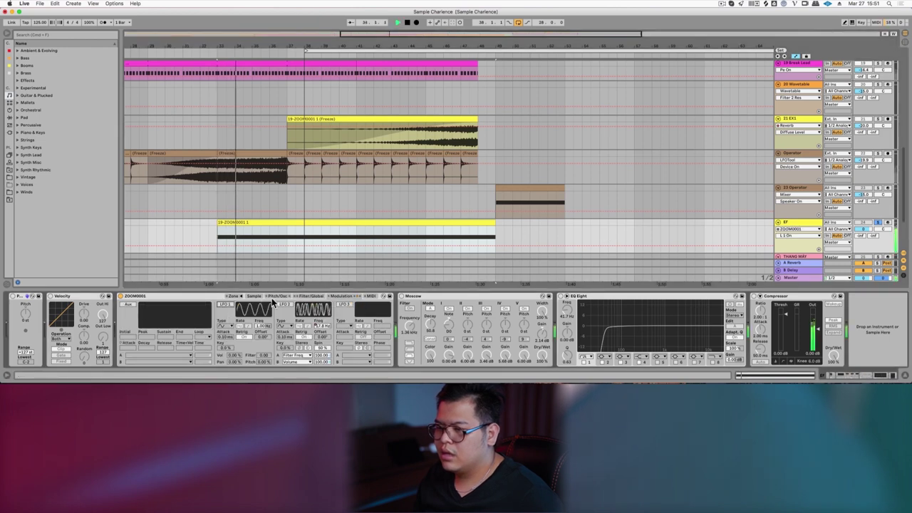
{"action": "key", "text": "space"}
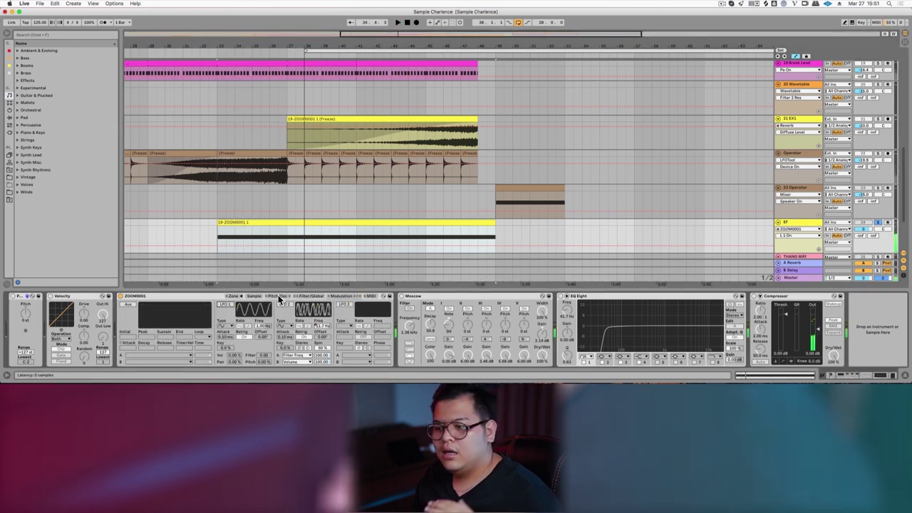
- Re-enable the FM oscillator, the filter and the filter envelope in the EF track's Sampler
{"action": "left_click", "coordinate": [280, 298]}
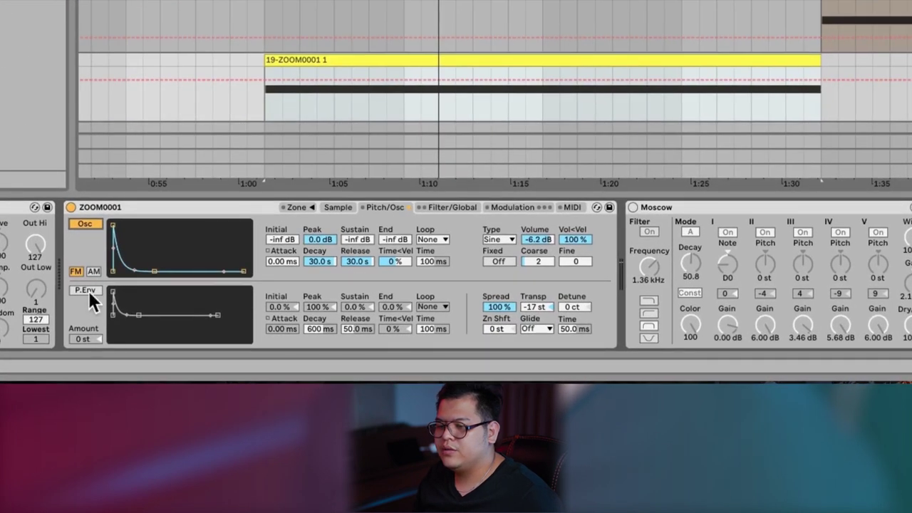
{"action": "left_click", "coordinate": [88, 291]}
{"action": "left_click", "coordinate": [88, 291]}
{"action": "key", "text": "space"}
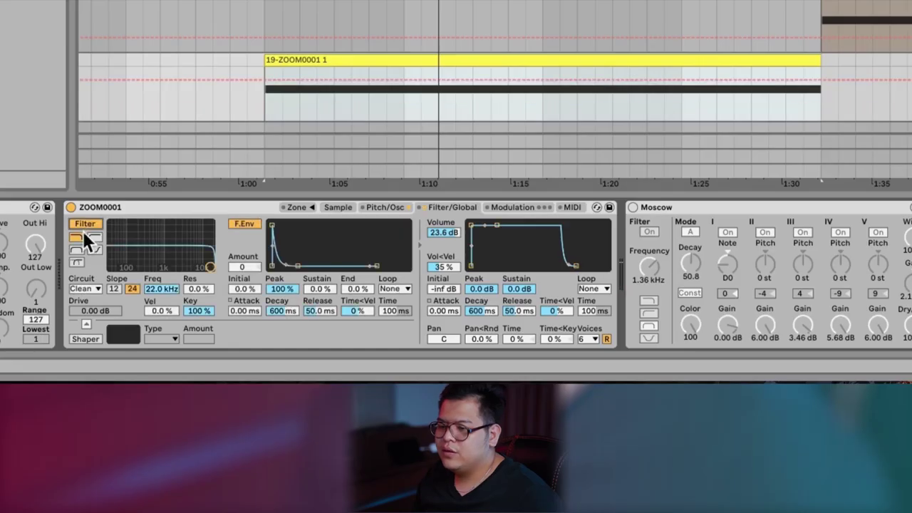
- Turn LFO 1 and LFO 2 of the Sampler back on and audition the 19-ZOOM0001 1 clip with the modulation
{"action": "left_click", "coordinate": [508, 208]}
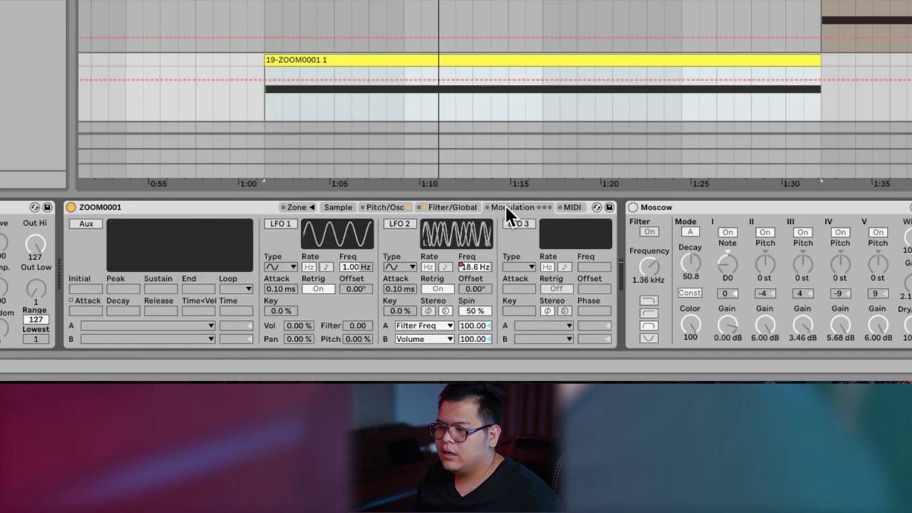
{"action": "left_click", "coordinate": [281, 224]}
{"action": "left_click", "coordinate": [396, 225]}
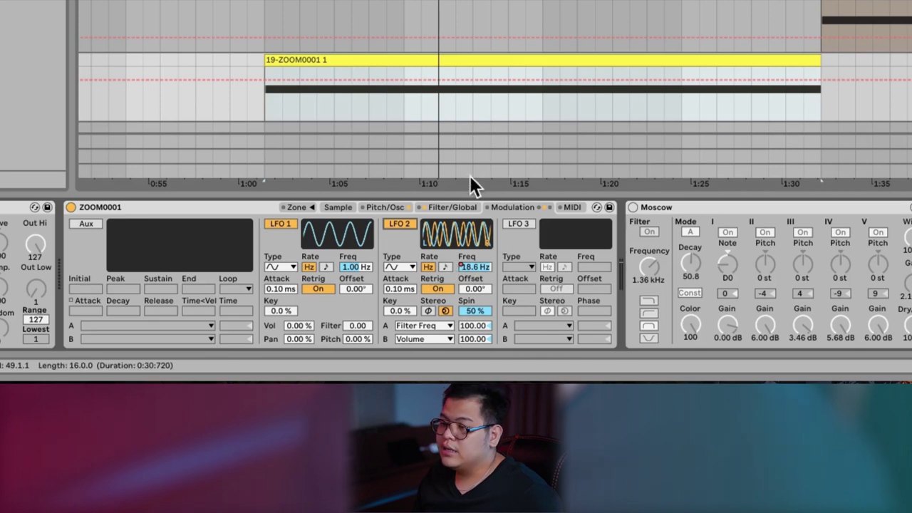
{"action": "left_click", "coordinate": [384, 63]}
{"action": "key", "text": "space"}
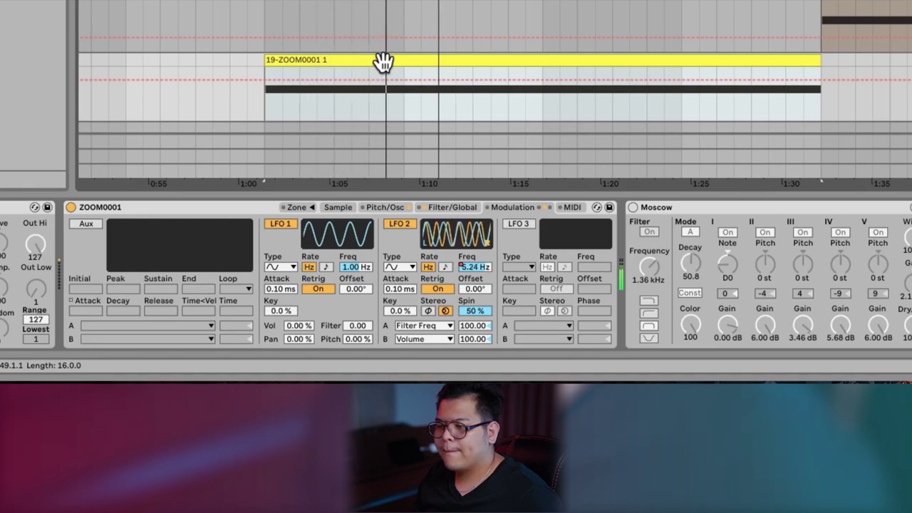
- Switch the EF track's Moscow and EQ Eight devices back on and audition the processed sound
{"action": "left_click", "coordinate": [762, 208]}
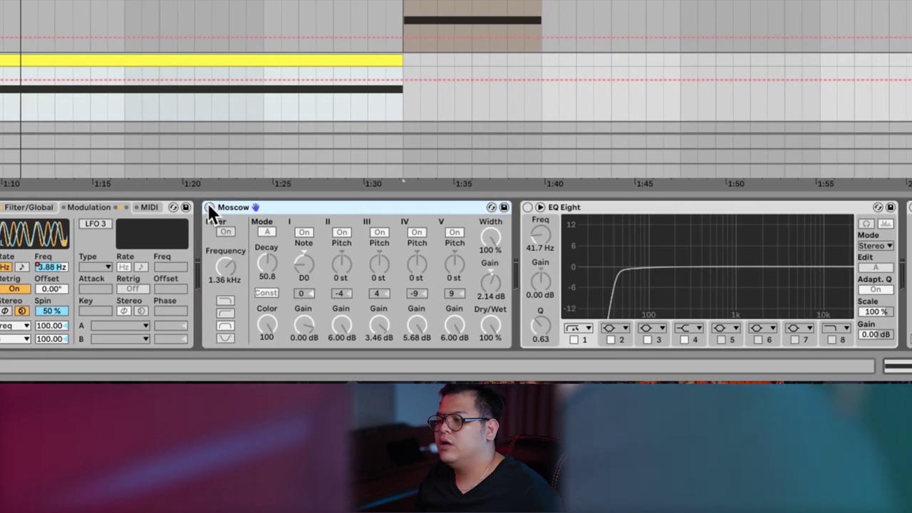
{"action": "left_click", "coordinate": [208, 207]}
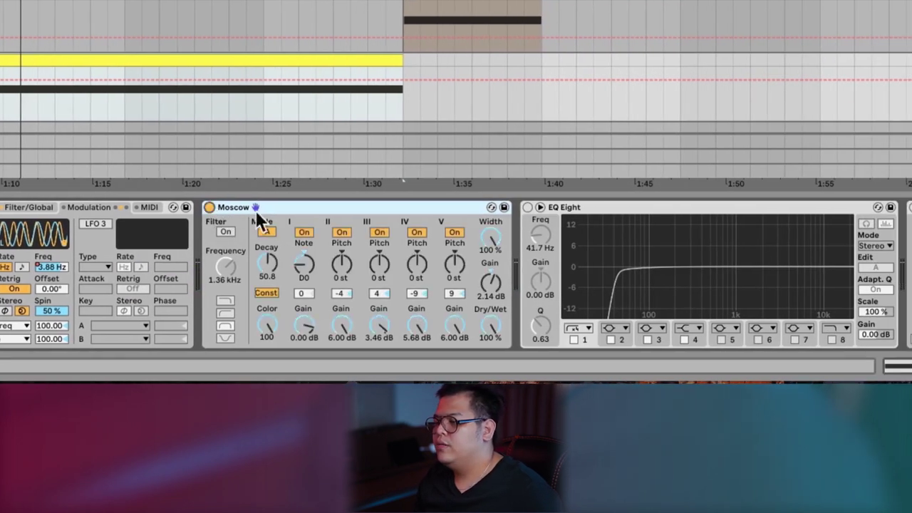
{"action": "left_click", "coordinate": [527, 208]}
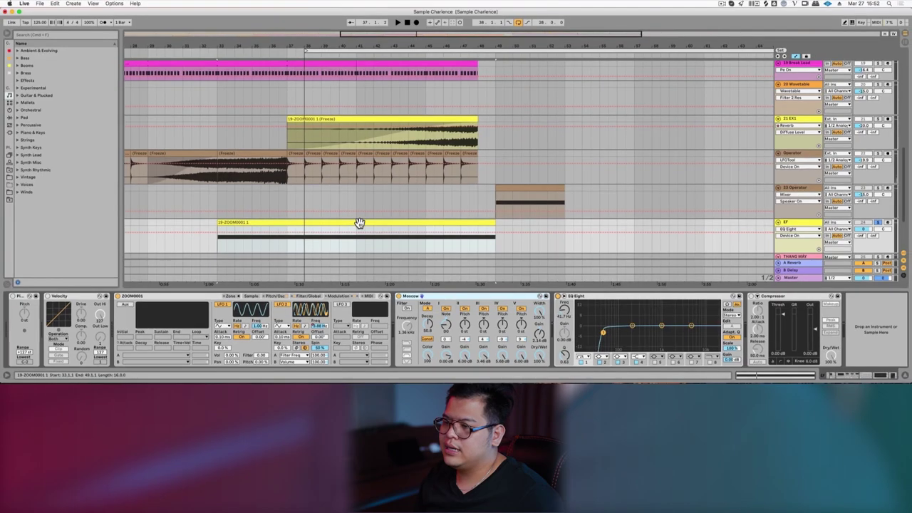
{"action": "key", "text": "space"}
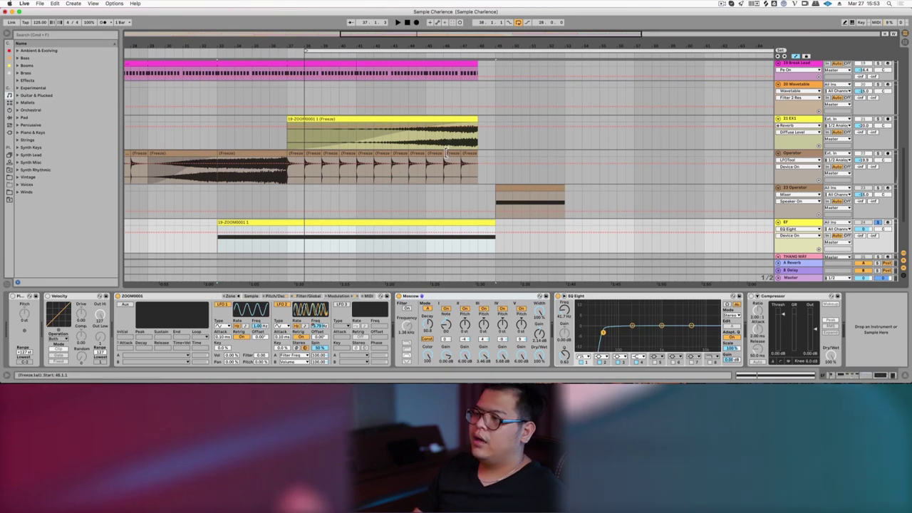
- Solo the 23-Operator track, select its clip at bar 49 and review its Operator, Flanger, EQ Eight and Compressor chain
{"action": "left_click", "coordinate": [445, 142]}
{"action": "scroll", "coordinate": [443, 138], "scroll_direction": "left", "scroll_amount": 5}
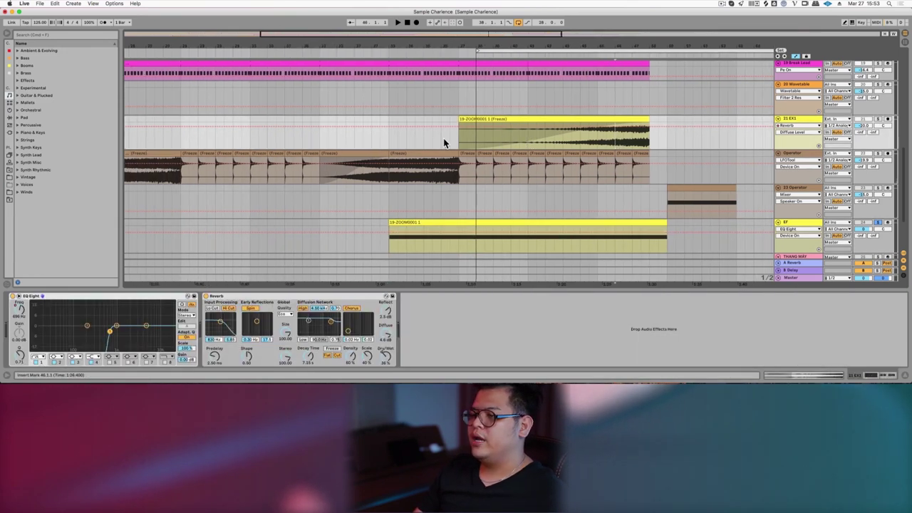
{"action": "left_click", "coordinate": [722, 186]}
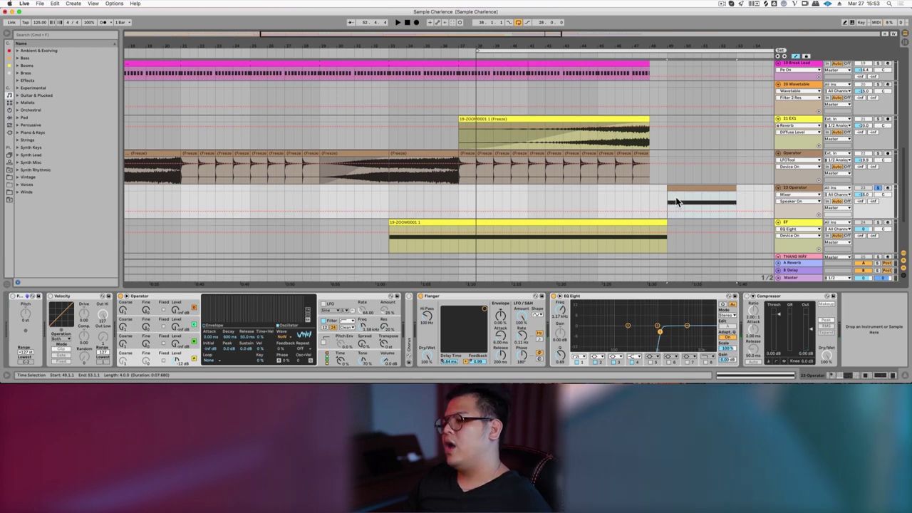
- Solo the frozen Operator track and audition its riser from bar 29 into bar 37
{"action": "left_click", "coordinate": [727, 173]}
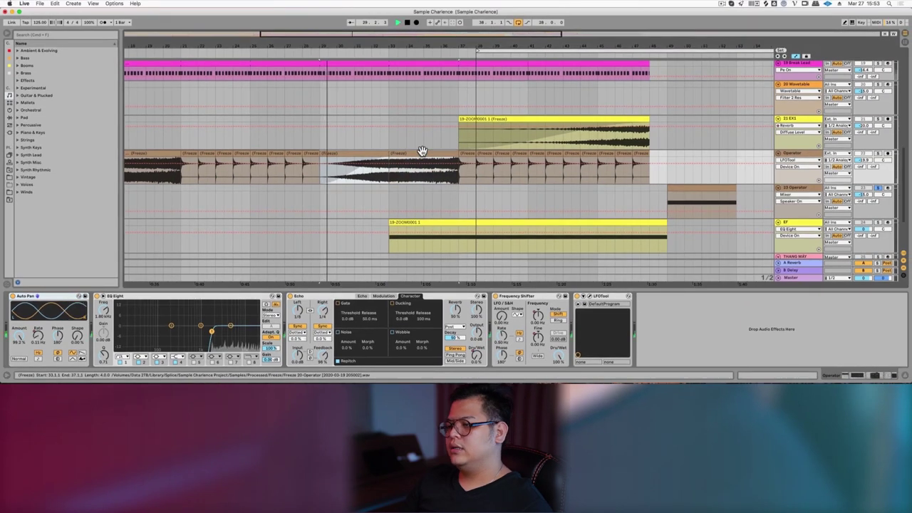
{"action": "key", "text": "space"}
{"action": "key", "text": "space"}
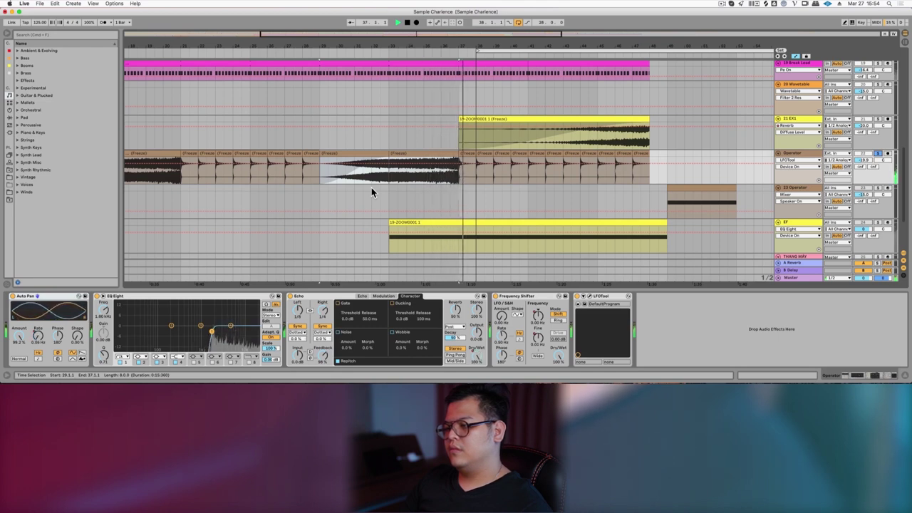
{"action": "key", "text": "space"}
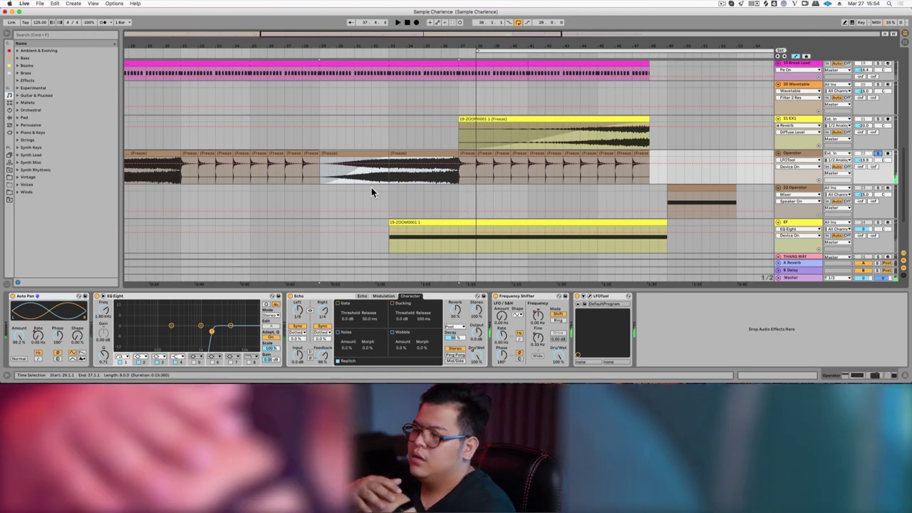